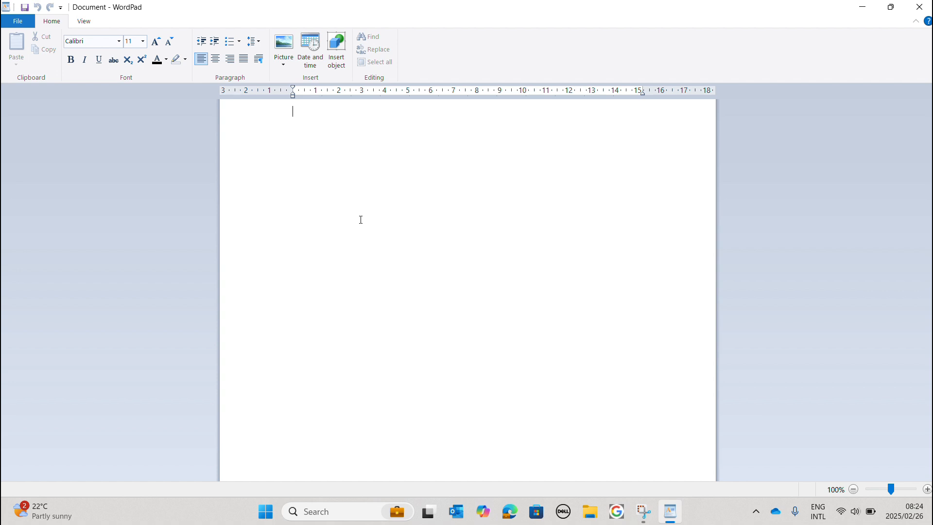
Step: Enter "Hello" on the second line of the blank document and shift it with tabs to the right margin
{"action": "key", "text": "Return"}
{"action": "type", "text": "H"}
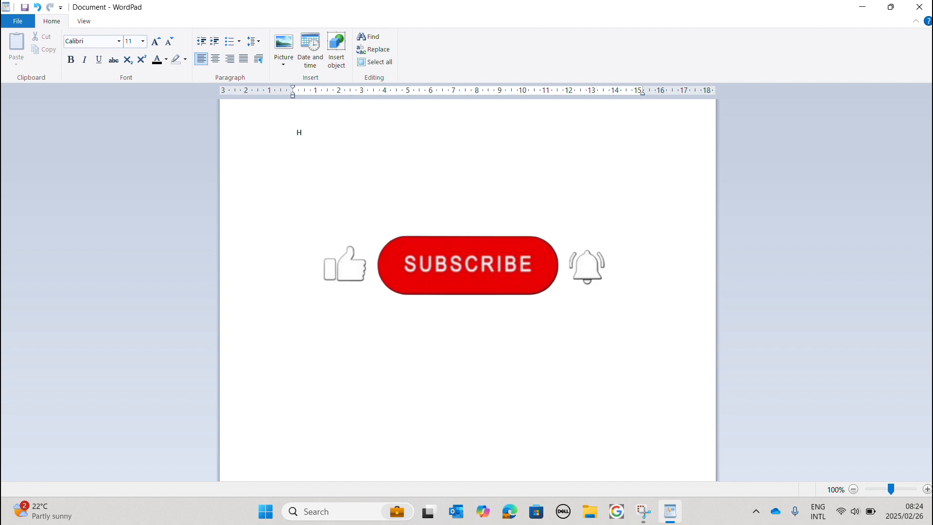
{"action": "type", "text": "ello"}
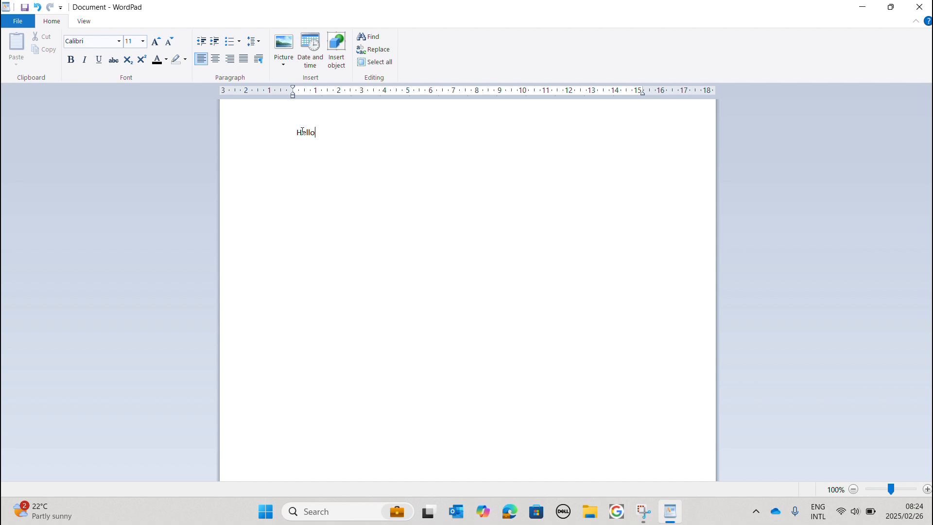
{"action": "key", "text": "Tab"}
{"action": "key", "text": "Tab"}
{"action": "key", "text": "Tab"}
{"action": "key", "text": "Tab"}
{"action": "key", "text": "Tab"}
{"action": "key", "text": "Tab"}
{"action": "key", "text": "Tab"}
{"action": "key", "text": "Tab"}
{"action": "key", "text": "Tab"}
{"action": "key", "text": "Tab"}
{"action": "key", "text": "Tab"}
{"action": "left_click_drag", "start_coordinate": [632, 133], "coordinate": [616, 132]}
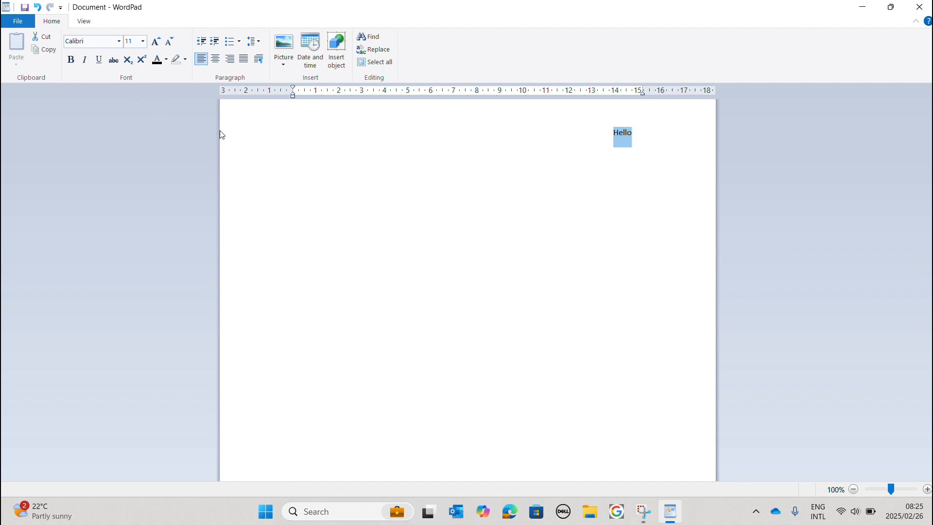
{"action": "left_click", "coordinate": [610, 166]}
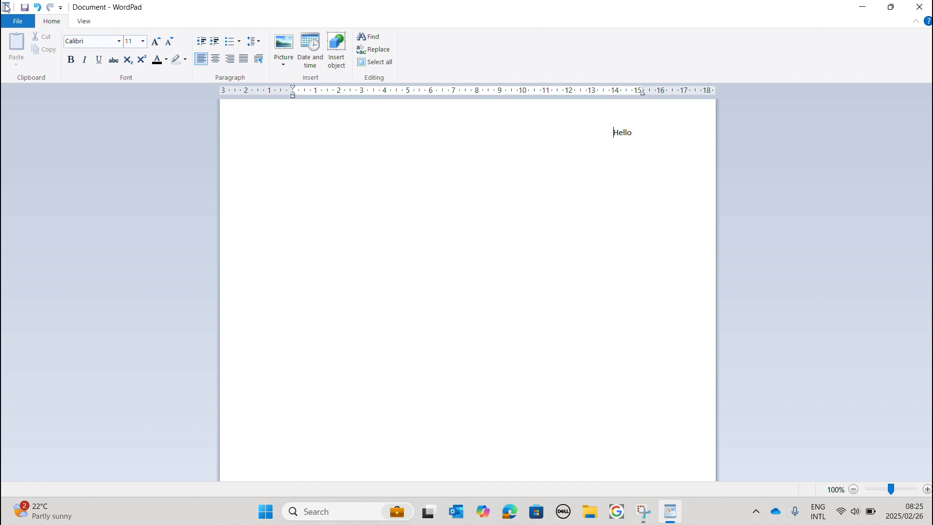
{"action": "left_click", "coordinate": [61, 7]}
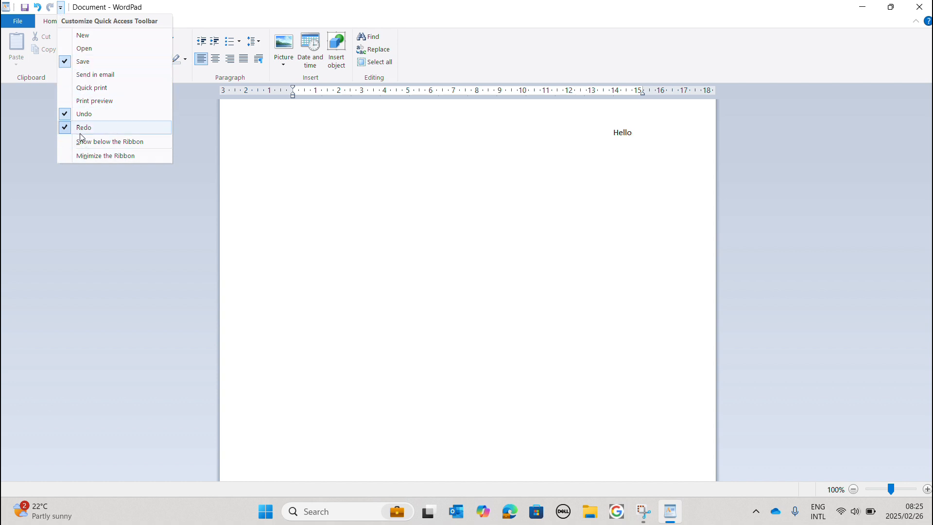
{"action": "left_click", "coordinate": [65, 8]}
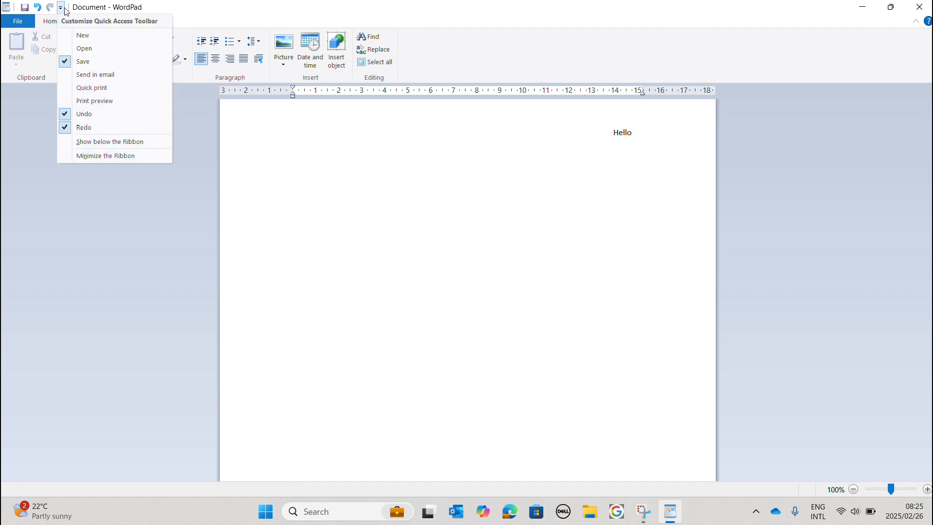
{"action": "left_click", "coordinate": [142, 5]}
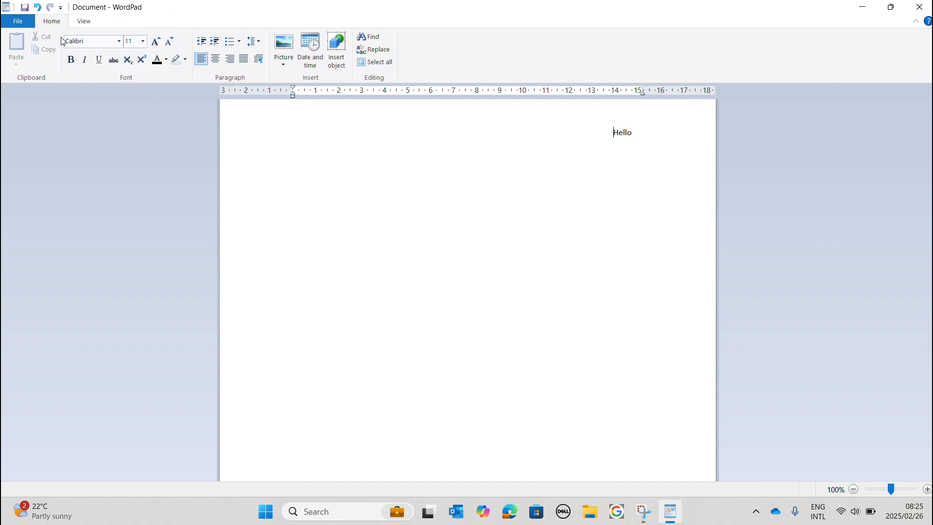
Step: Start a new blank document without saving the changes to the current one
{"action": "left_click", "coordinate": [23, 26]}
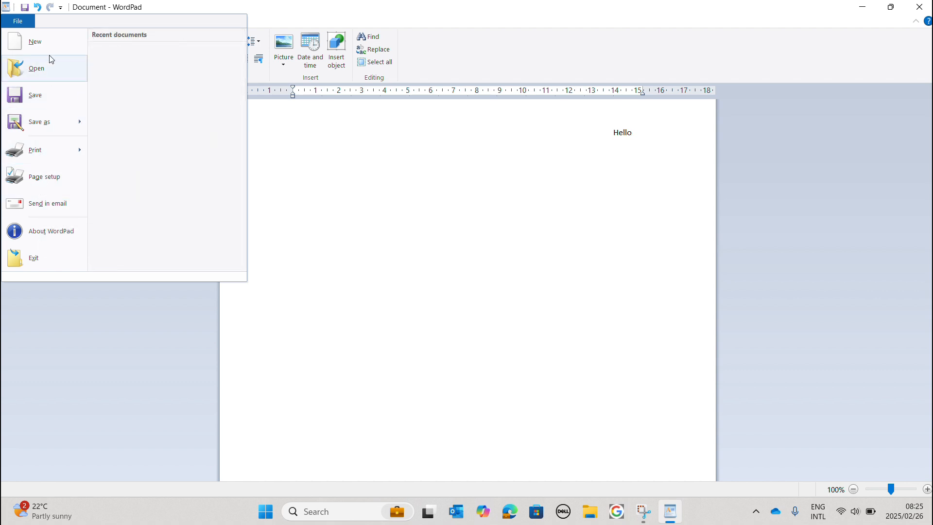
{"action": "left_click", "coordinate": [40, 43]}
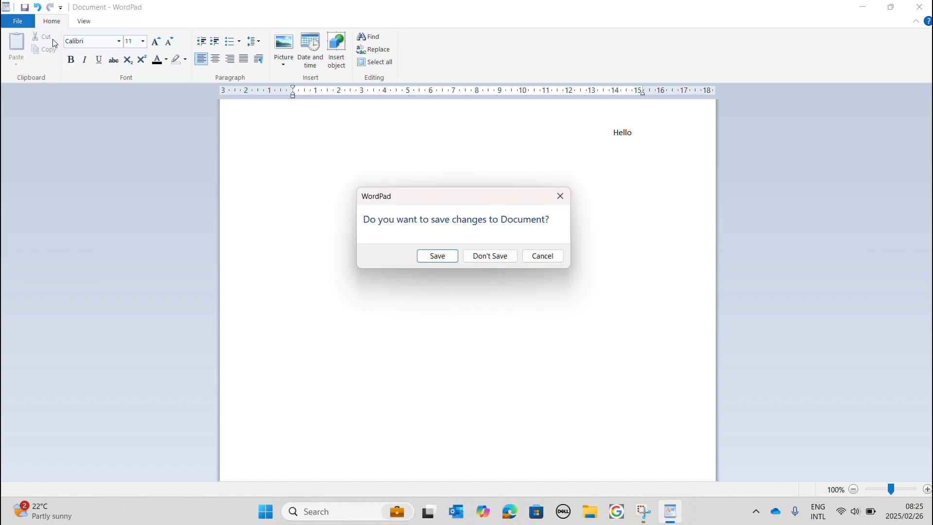
{"action": "left_click", "coordinate": [475, 261]}
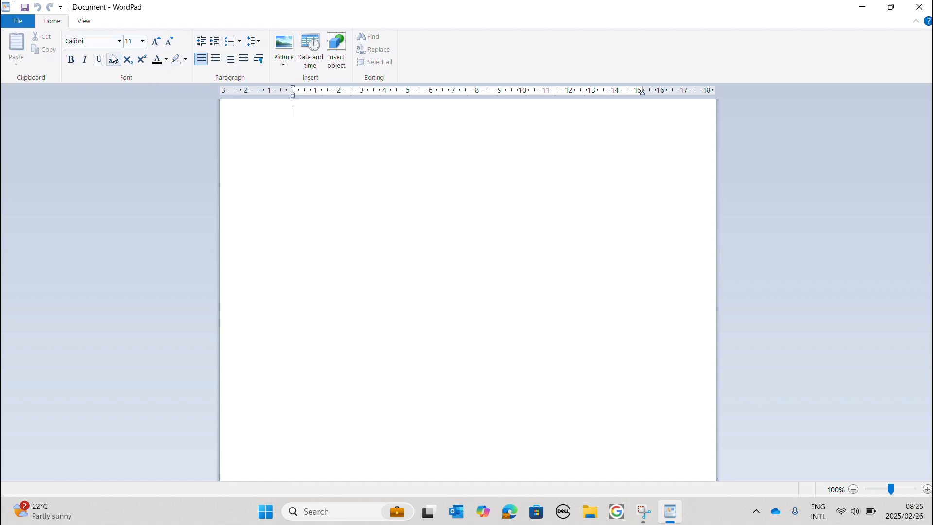
{"action": "left_click", "coordinate": [88, 23]}
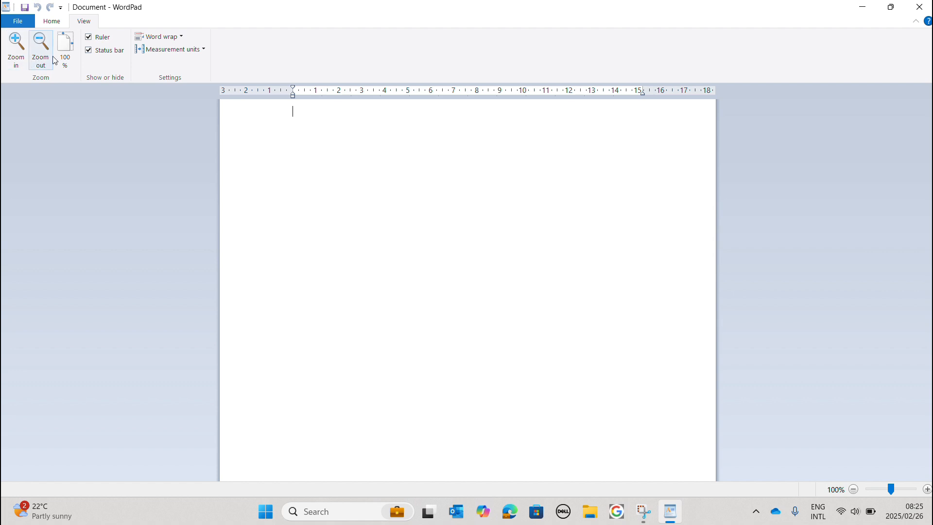
{"action": "left_click", "coordinate": [55, 22]}
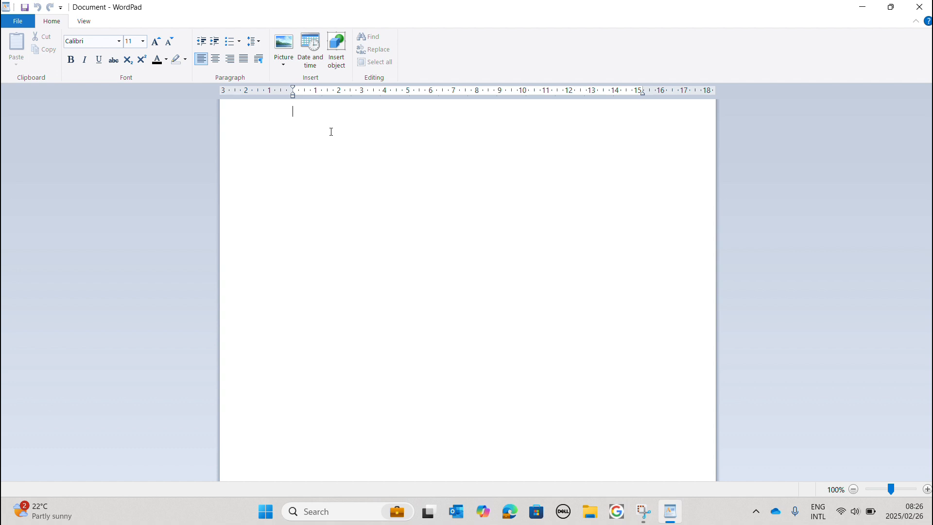
Step: Enter "Hello" on the first line and shift it right to about the 11 cm mark of the ruler
{"action": "key", "text": "Caps_Lock"}
{"action": "type", "text": "Hello"}
{"action": "key", "text": "Caps_Lock"}
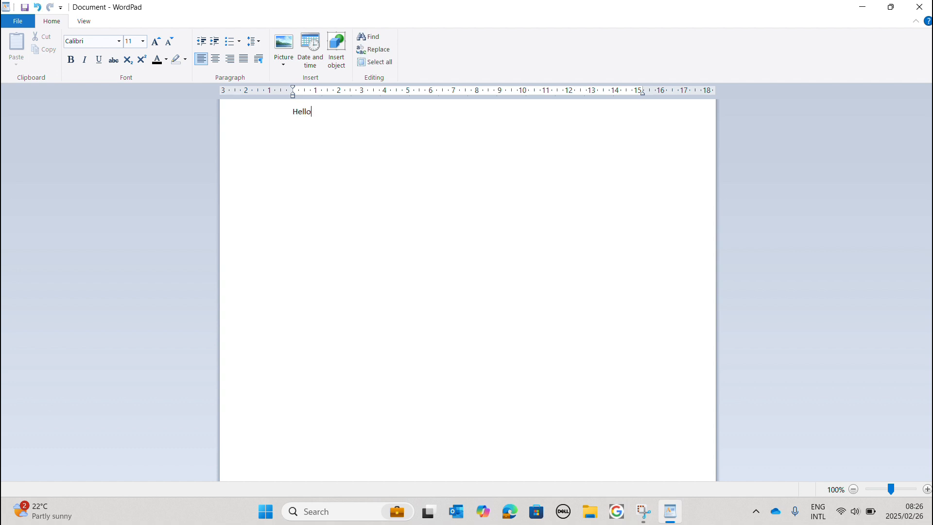
{"action": "key", "text": "shift+Left"}
{"action": "key", "text": "shift+Left"}
{"action": "key", "text": "shift+Left"}
{"action": "key", "text": "shift+Left"}
{"action": "key", "text": "shift+Left"}
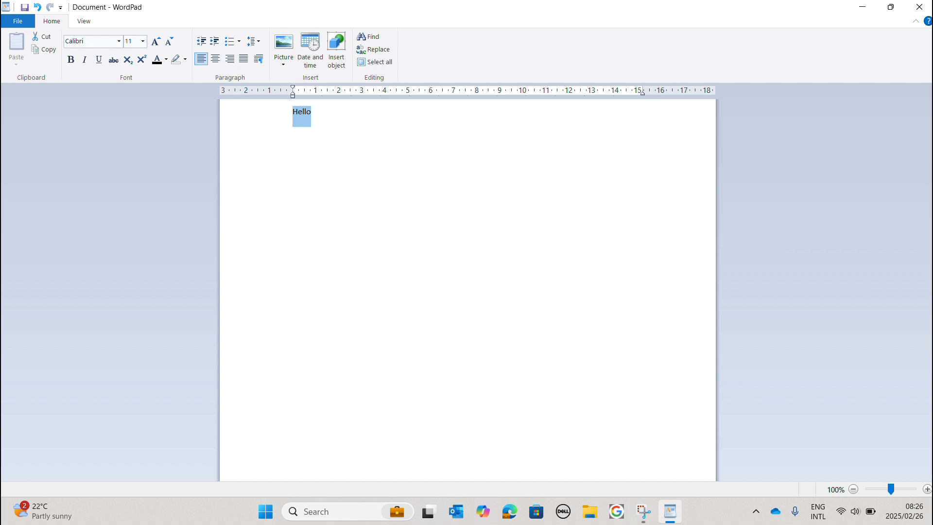
{"action": "left_click", "coordinate": [288, 118]}
{"action": "left_click", "coordinate": [293, 113]}
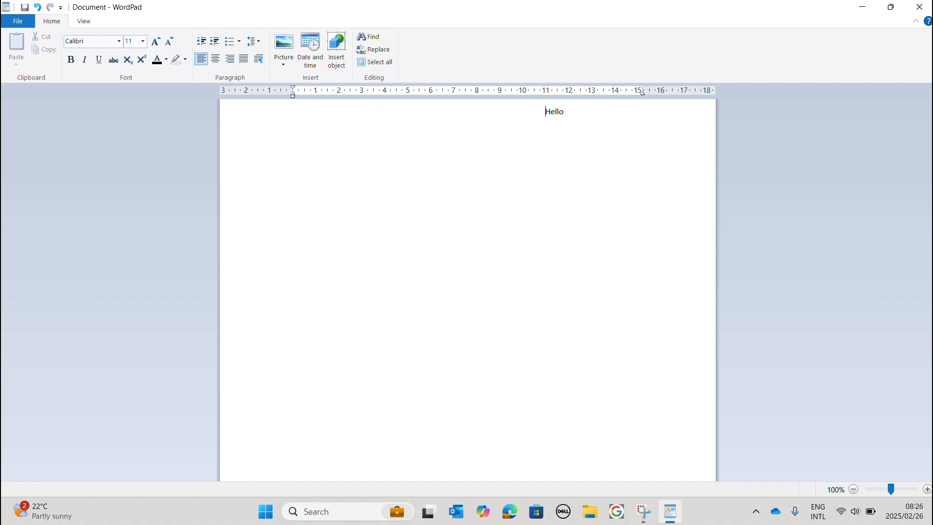
Step: Move "Hello" down to the third line by adding blank lines above it
{"action": "key", "text": "Return"}
{"action": "key", "text": "Return"}
{"action": "key", "text": "Return"}
{"action": "key", "text": "Return"}
Step: Set the font size of the word "Hello" to 30
{"action": "key", "text": "shift+Right"}
{"action": "key", "text": "shift+Right"}
{"action": "key", "text": "shift+Right"}
{"action": "key", "text": "shift+Right"}
{"action": "key", "text": "shift+Right"}
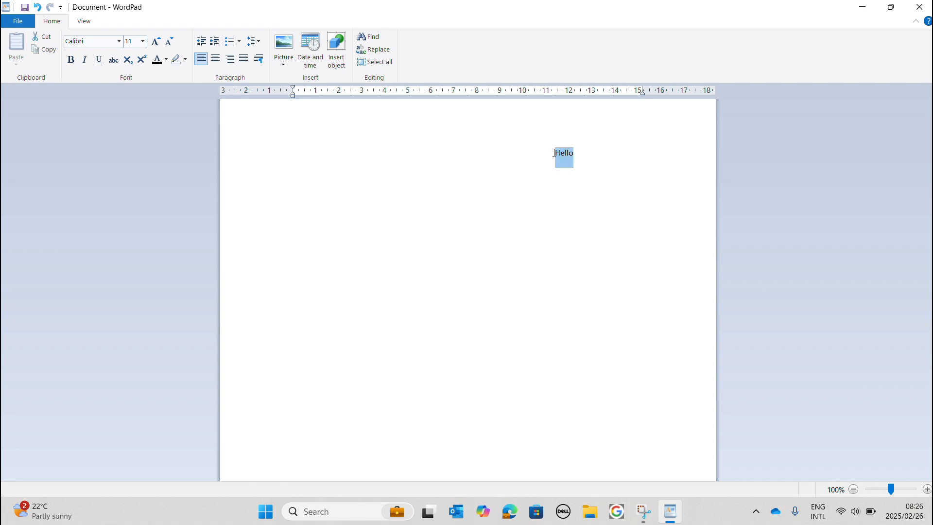
{"action": "left_click", "coordinate": [129, 41]}
{"action": "type", "text": "30"}
{"action": "key", "text": "Return"}
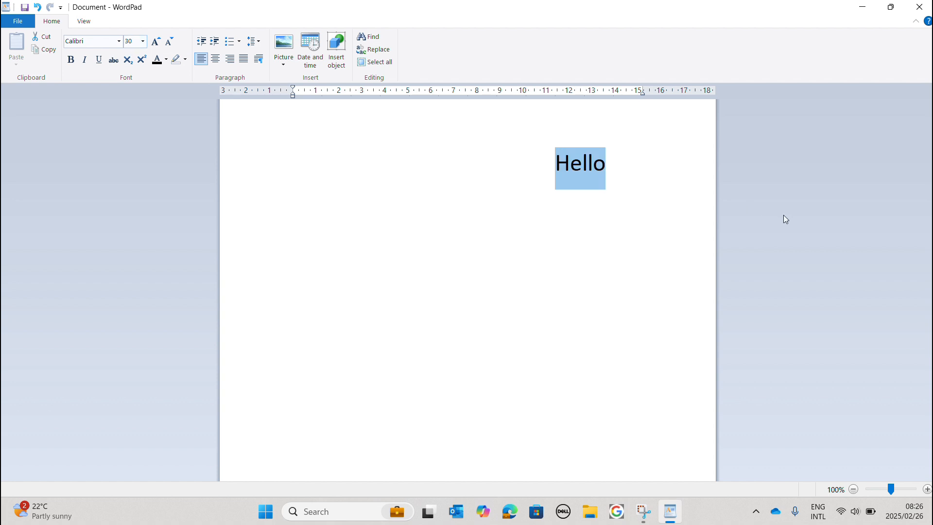
{"action": "left_click", "coordinate": [656, 197]}
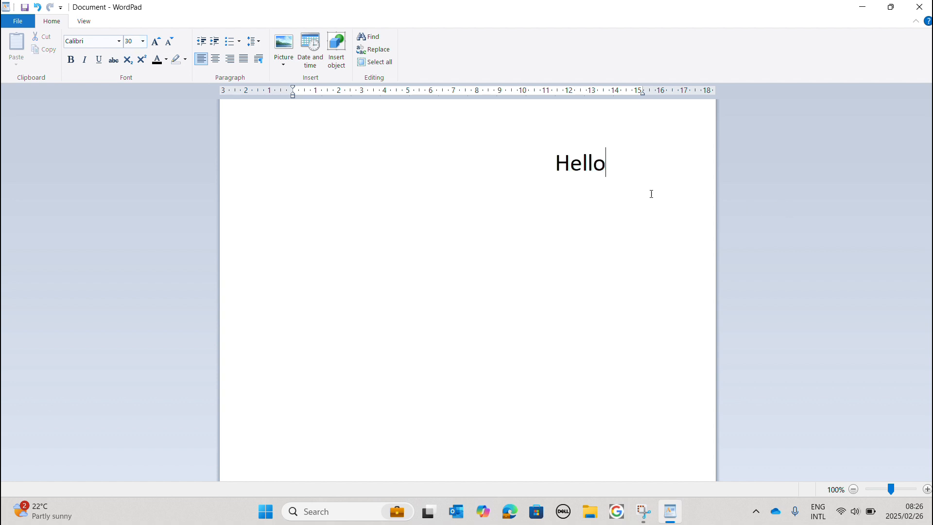
Step: Delete the word "Hello" from the page
{"action": "left_click", "coordinate": [578, 164]}
{"action": "double_click", "coordinate": [578, 164]}
{"action": "left_click", "coordinate": [579, 165]}
{"action": "double_click", "coordinate": [573, 165]}
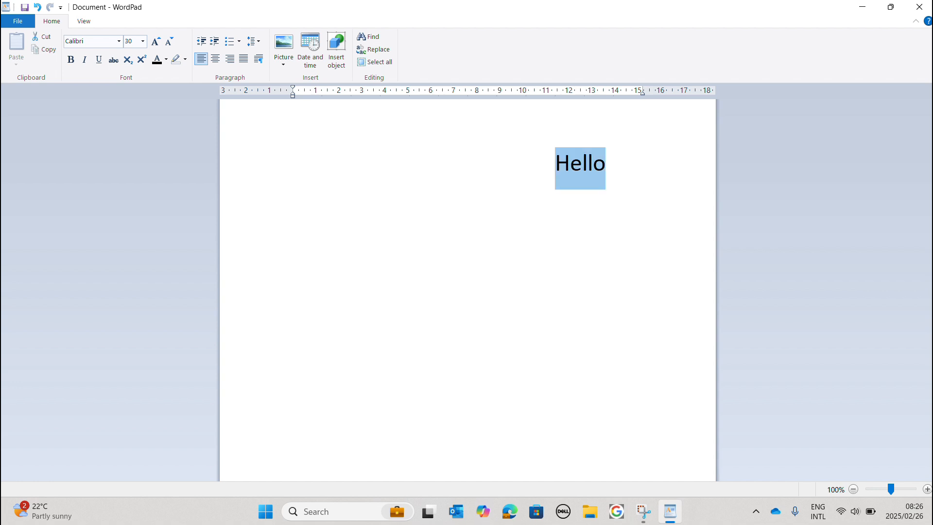
{"action": "key", "text": "Delete"}
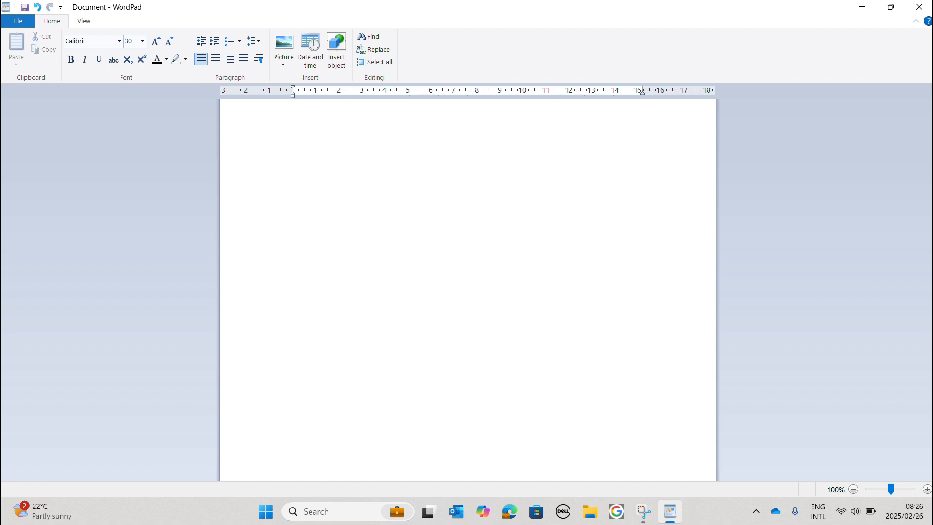
Step: Undo the deletion of "Hello", redo it, and undo it once more
{"action": "left_click", "coordinate": [39, 9]}
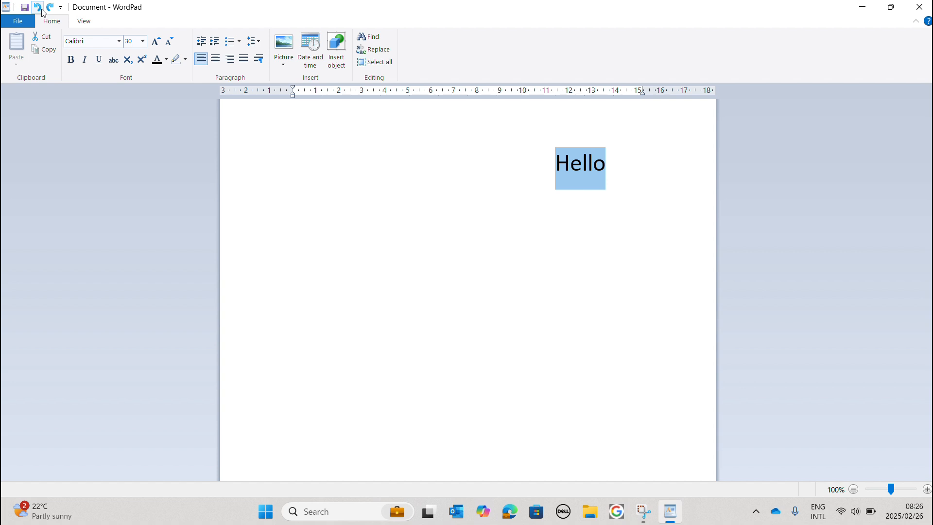
{"action": "left_click", "coordinate": [51, 8]}
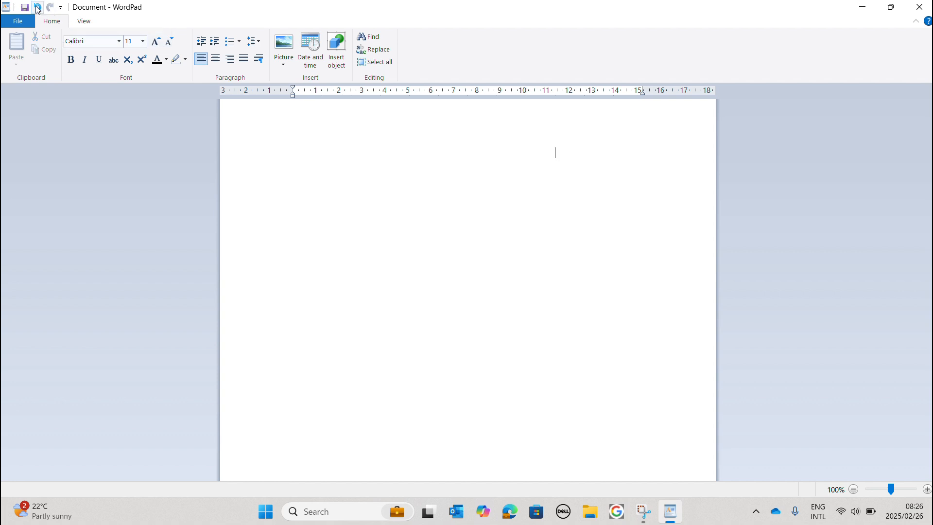
{"action": "left_click", "coordinate": [38, 8]}
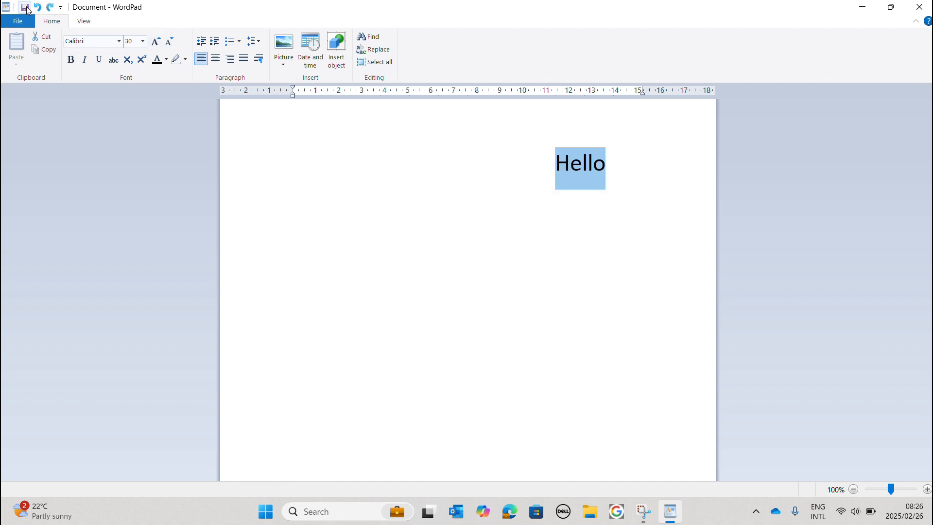
Step: Save the file to the Desktop as Document in Rich Text Format and check the desktop before returning to it
{"action": "left_click", "coordinate": [25, 8]}
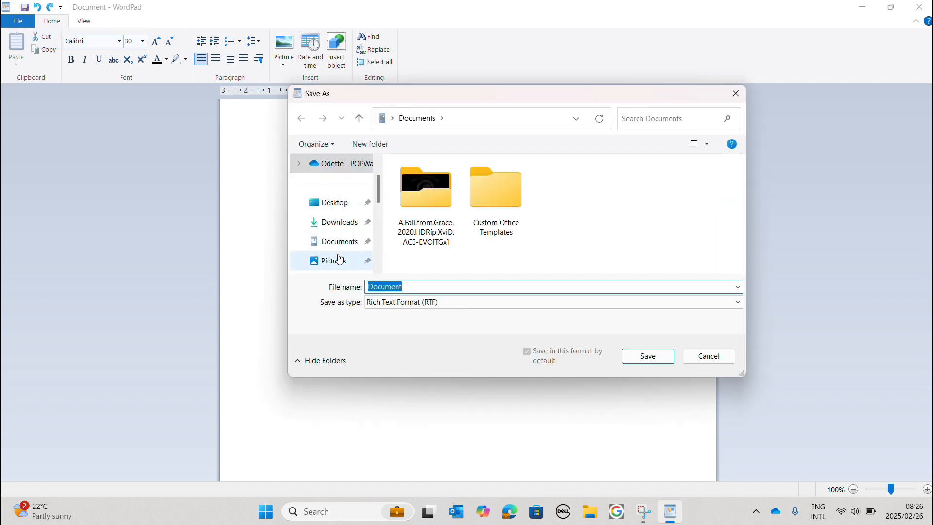
{"action": "left_click", "coordinate": [341, 206]}
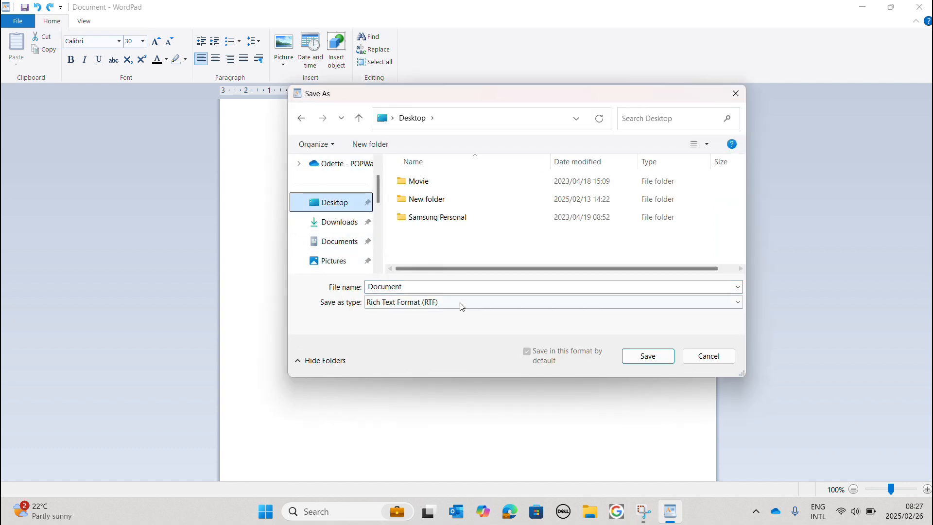
{"action": "left_click", "coordinate": [659, 359]}
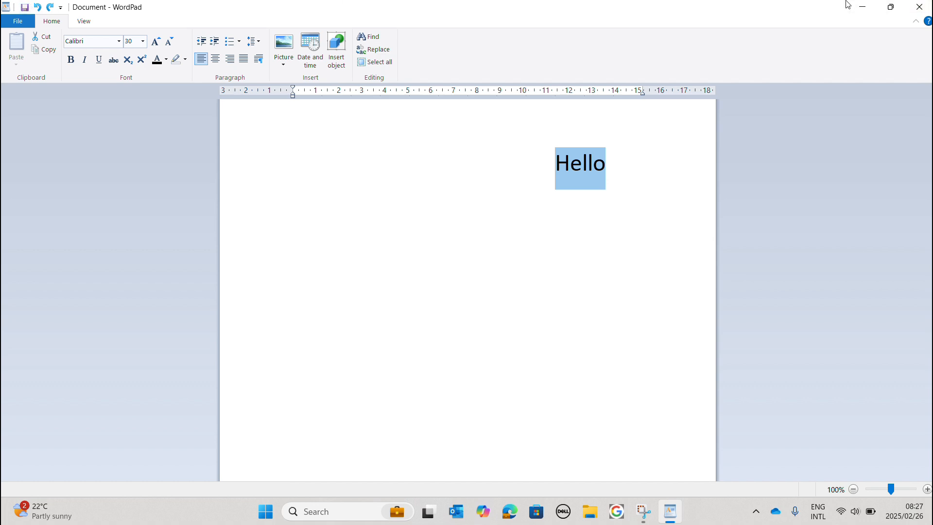
{"action": "left_click", "coordinate": [868, 5]}
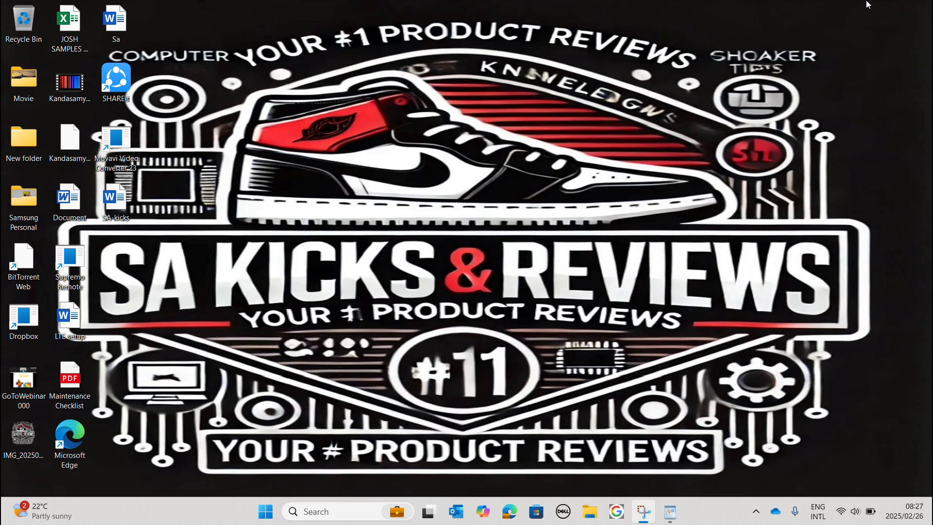
{"action": "left_click", "coordinate": [670, 511]}
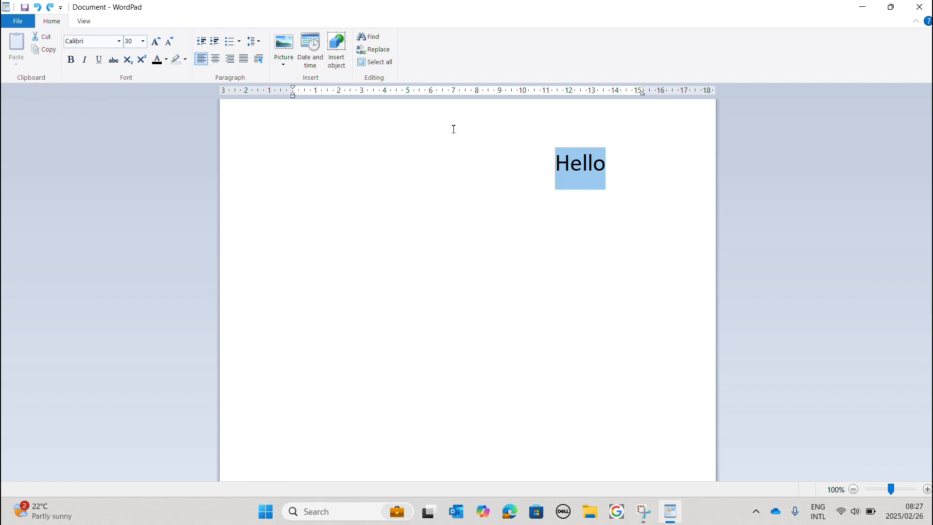
Step: Cut "Hello" and paste it lower on the page at the left margin, and undo the move
{"action": "left_click", "coordinate": [44, 36]}
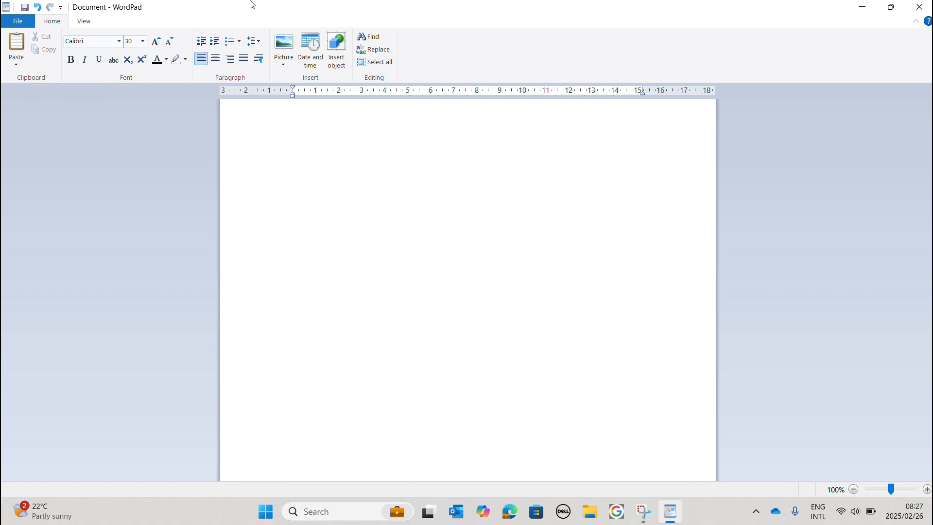
{"action": "left_click", "coordinate": [22, 47]}
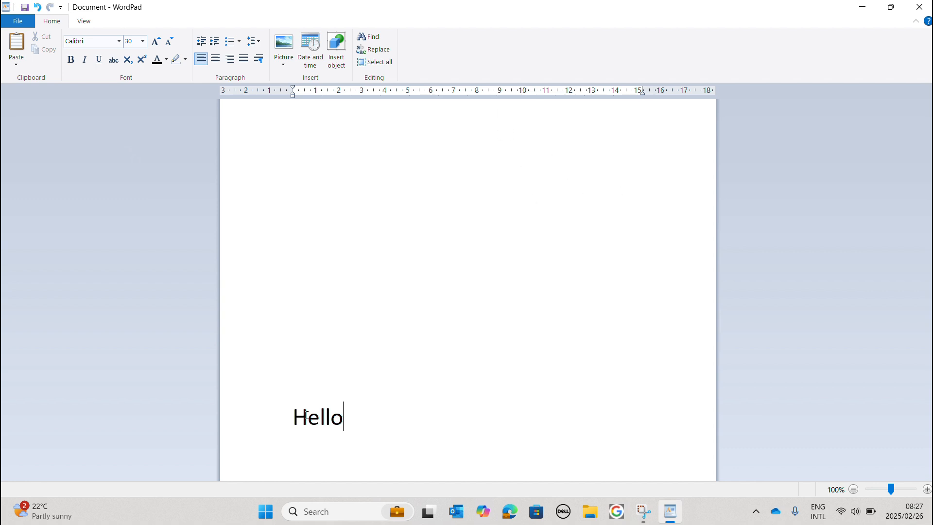
{"action": "left_click", "coordinate": [36, 8]}
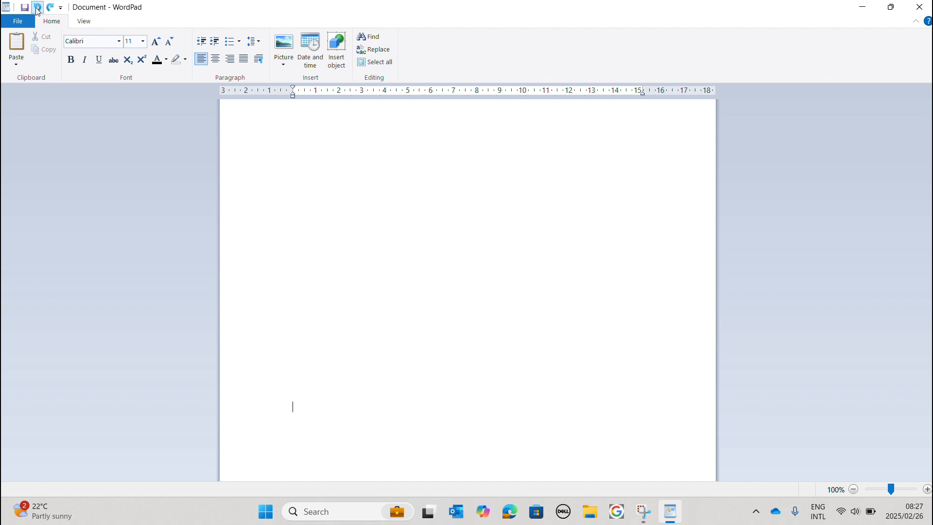
{"action": "key", "text": "ctrl+y"}
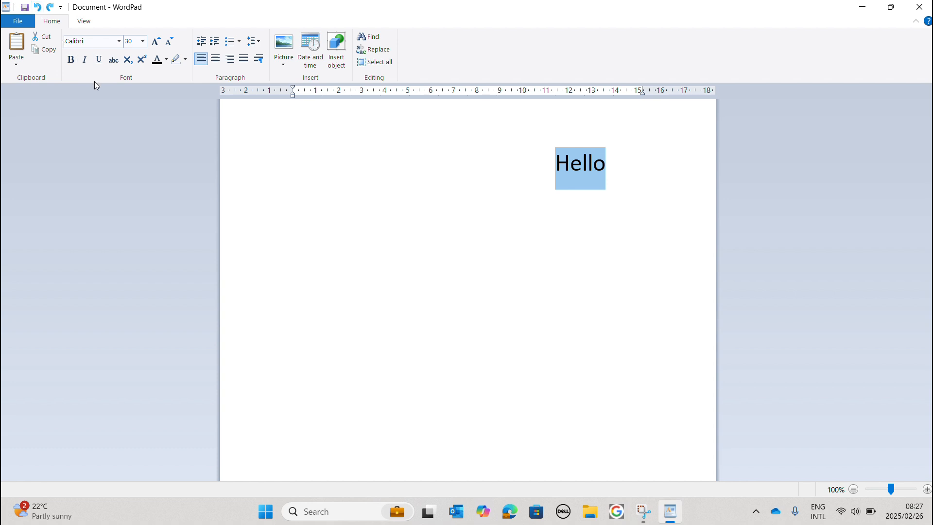
Step: Copy "Hello" and paste it seven times in a row at the left margin, lower on the page
{"action": "left_click", "coordinate": [45, 50]}
{"action": "left_click", "coordinate": [665, 213]}
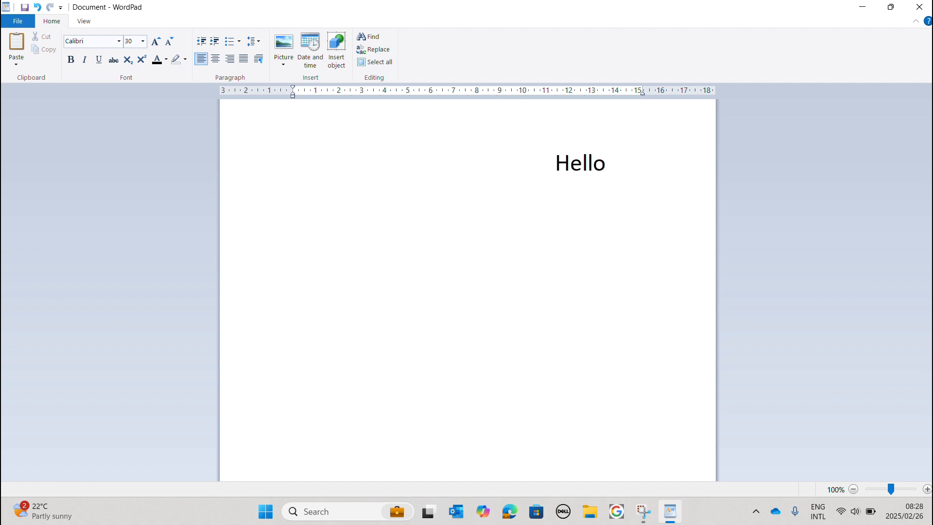
{"action": "key", "text": "ctrl+v"}
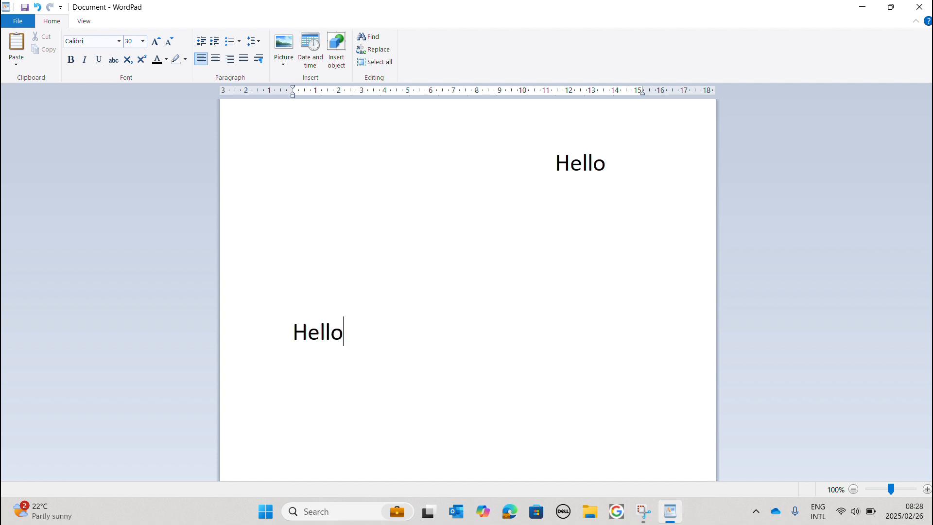
{"action": "key", "text": "ctrl+v"}
{"action": "key", "text": "ctrl+v"}
{"action": "key", "text": "ctrl+v"}
{"action": "key", "text": "ctrl+v"}
{"action": "key", "text": "ctrl+v"}
{"action": "key", "text": "ctrl+v"}
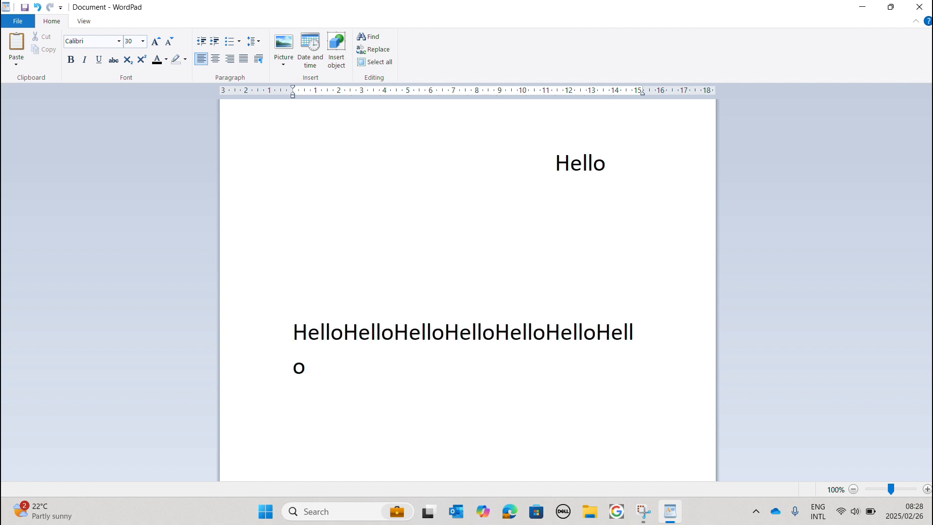
Step: Paste "Hello" three more times directly after the existing row of copies
{"action": "key", "text": "ctrl+v"}
{"action": "key", "text": "ctrl+v"}
{"action": "key", "text": "ctrl+v"}
Step: Delete all the pasted "Hello" copies at the left margin, leaving only the original word near the page's upper right
{"action": "key", "text": "BackSpace"}
{"action": "key", "text": "BackSpace"}
{"action": "key", "text": "BackSpace"}
{"action": "key", "text": "BackSpace"}
{"action": "key", "text": "BackSpace"}
{"action": "key", "text": "BackSpace"}
{"action": "key", "text": "BackSpace"}
{"action": "key", "text": "BackSpace"}
{"action": "key", "text": "BackSpace"}
{"action": "key", "text": "BackSpace"}
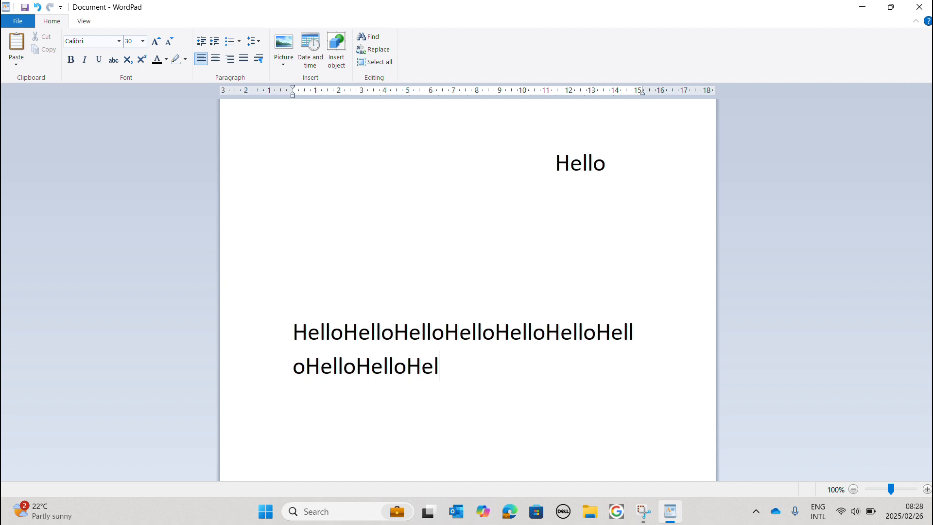
{"action": "key", "text": "BackSpace"}
{"action": "key", "text": "BackSpace"}
{"action": "key", "text": "BackSpace"}
{"action": "key", "text": "BackSpace"}
{"action": "key", "text": "BackSpace"}
{"action": "key", "text": "BackSpace"}
{"action": "key", "text": "BackSpace"}
{"action": "key", "text": "BackSpace"}
{"action": "key", "text": "BackSpace"}
{"action": "key", "text": "BackSpace"}
{"action": "key", "text": "BackSpace"}
{"action": "key", "text": "BackSpace"}
{"action": "key", "text": "BackSpace"}
{"action": "key", "text": "BackSpace"}
{"action": "key", "text": "BackSpace"}
{"action": "key", "text": "BackSpace"}
{"action": "key", "text": "BackSpace"}
{"action": "key", "text": "BackSpace"}
{"action": "key", "text": "BackSpace"}
{"action": "key", "text": "BackSpace"}
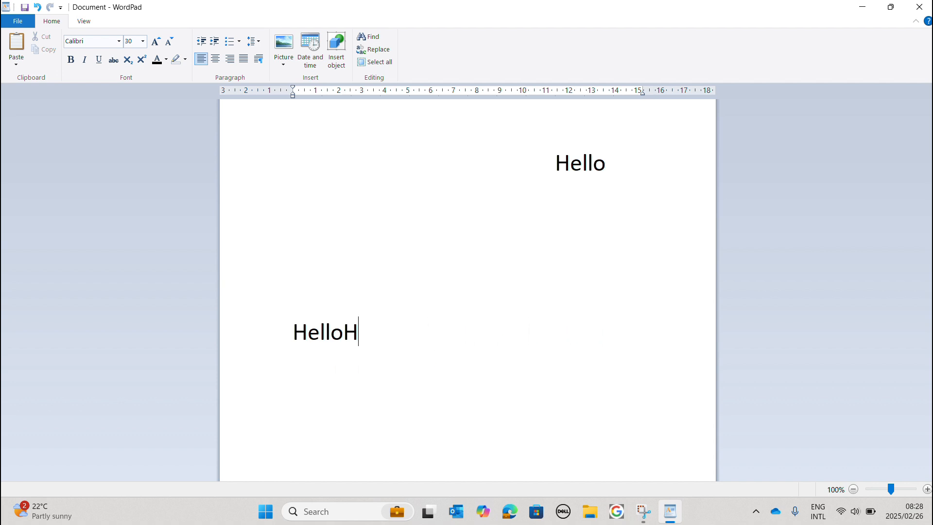
{"action": "key", "text": "BackSpace"}
{"action": "key", "text": "BackSpace"}
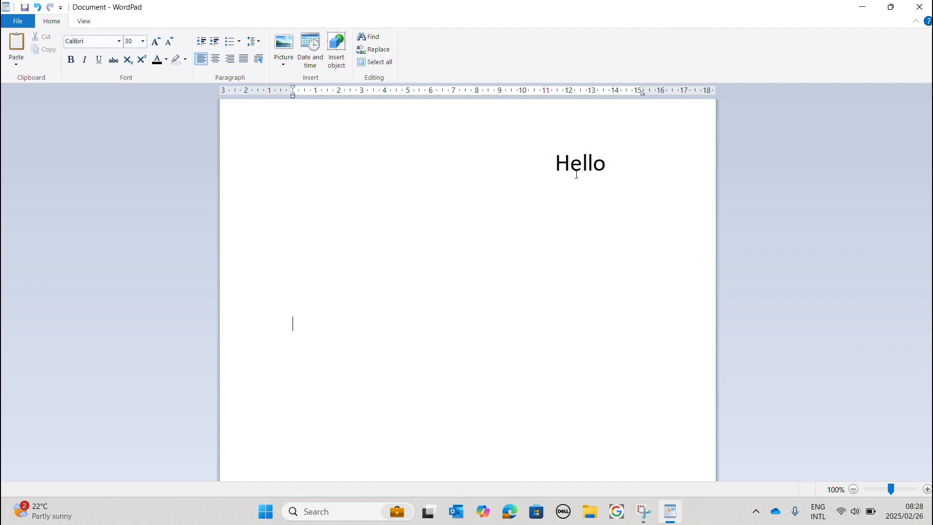
{"action": "left_click_drag", "start_coordinate": [557, 163], "coordinate": [606, 168]}
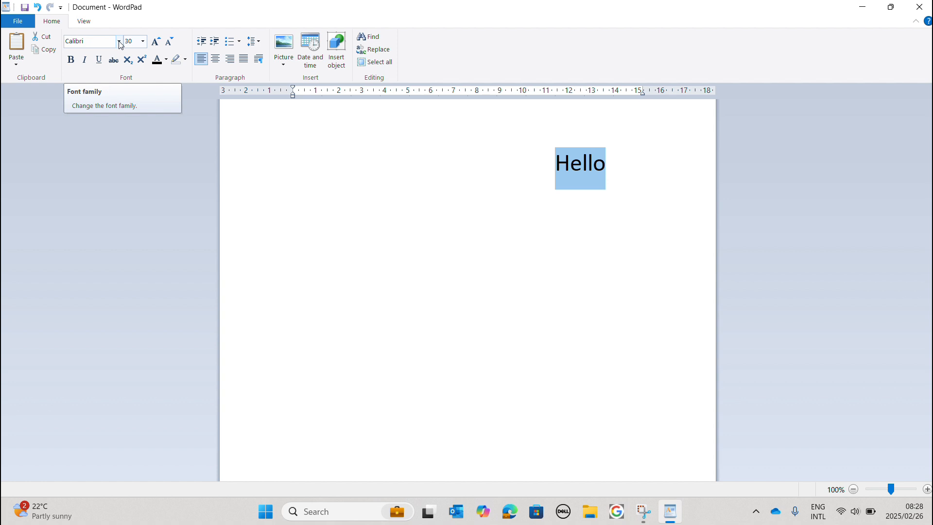
{"action": "left_click", "coordinate": [96, 39]}
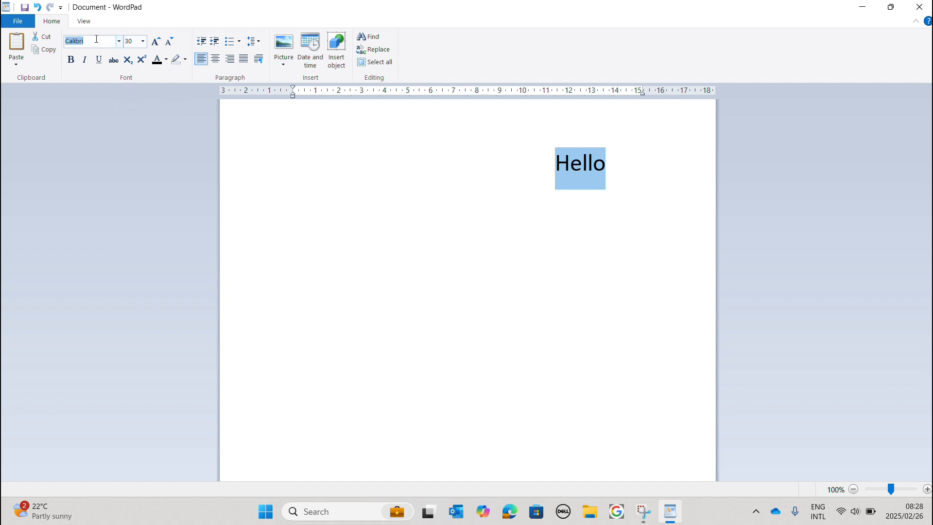
{"action": "left_click", "coordinate": [119, 41]}
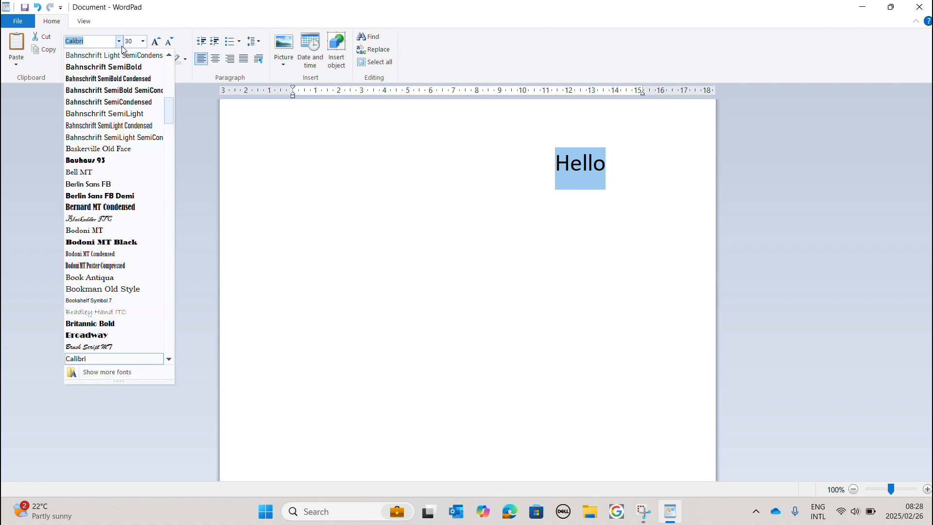
{"action": "key", "text": "Up"}
{"action": "key", "text": "Up"}
{"action": "key", "text": "Up"}
{"action": "key", "text": "Up"}
{"action": "key", "text": "Up"}
{"action": "key", "text": "Up"}
{"action": "key", "text": "Up"}
{"action": "key", "text": "Up"}
{"action": "key", "text": "Up"}
{"action": "key", "text": "Up"}
{"action": "key", "text": "Up"}
{"action": "key", "text": "Up"}
{"action": "key", "text": "Up"}
{"action": "key", "text": "Up"}
{"action": "key", "text": "Up"}
{"action": "key", "text": "Up"}
{"action": "key", "text": "Up"}
{"action": "key", "text": "Up"}
{"action": "key", "text": "Up"}
{"action": "key", "text": "Up"}
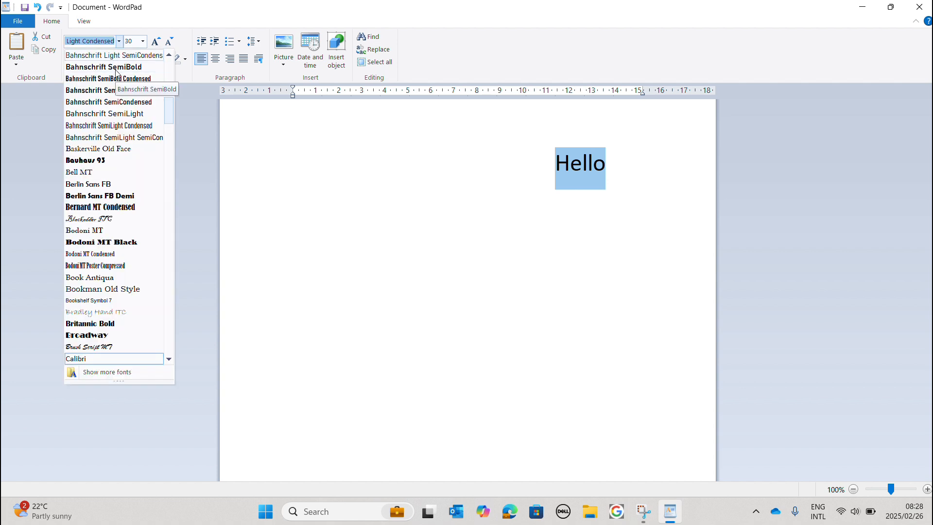
{"action": "key", "text": "Down"}
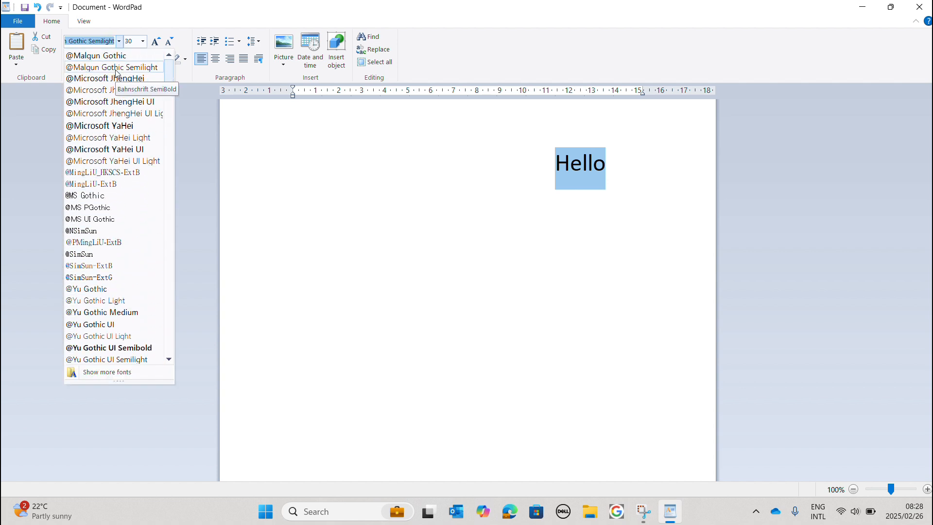
{"action": "key", "text": "Down"}
{"action": "key", "text": "Down"}
{"action": "key", "text": "Down"}
{"action": "key", "text": "Down"}
{"action": "key", "text": "Down"}
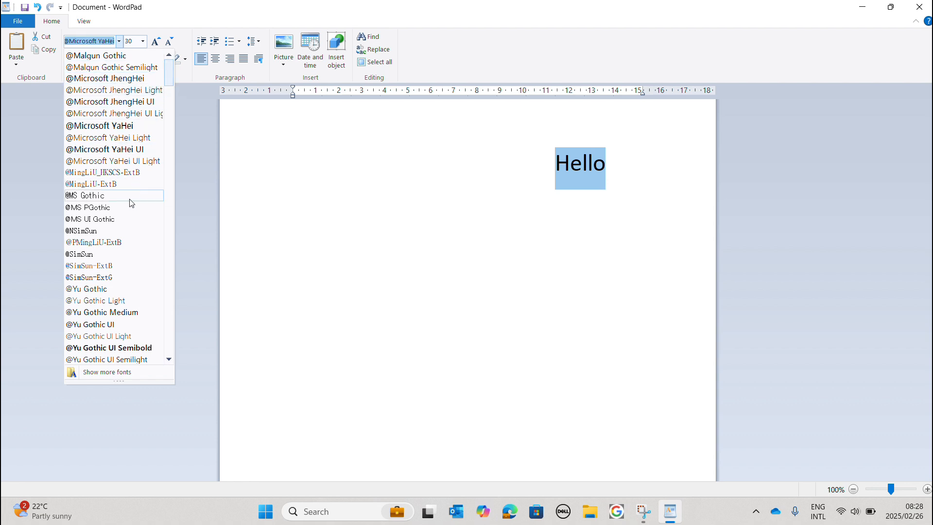
{"action": "left_click", "coordinate": [109, 266]}
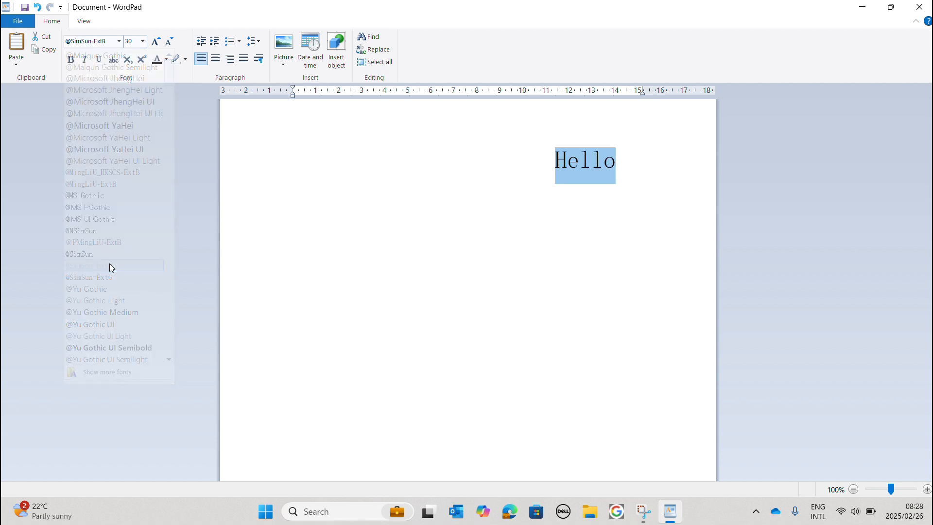
{"action": "left_click", "coordinate": [119, 41]}
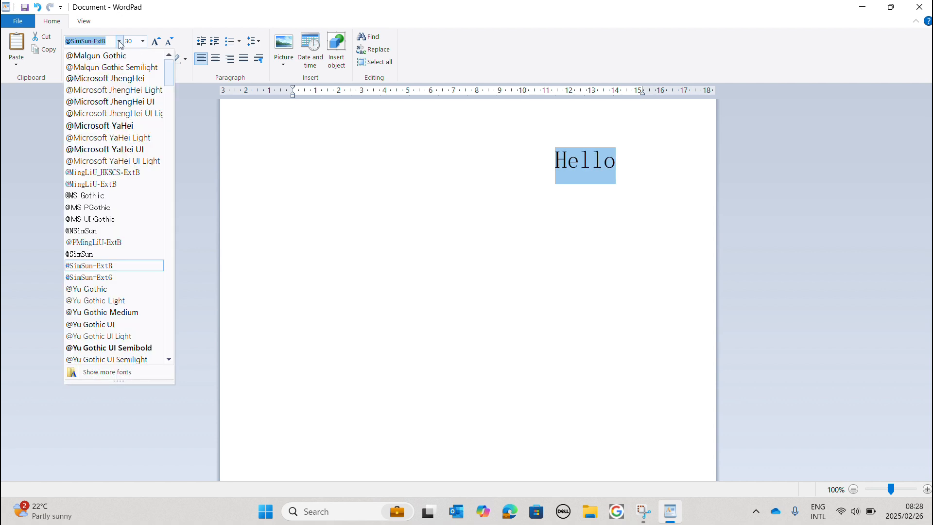
{"action": "left_click", "coordinate": [115, 61]}
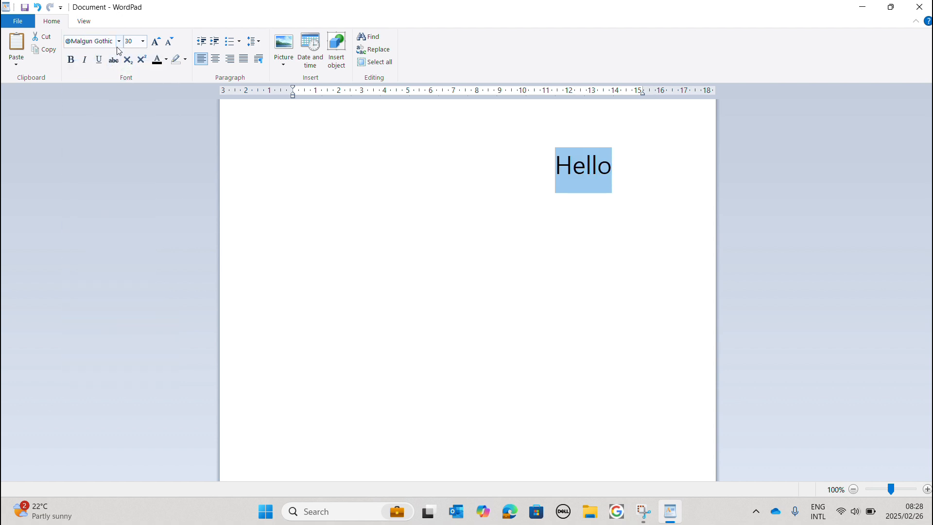
{"action": "left_click", "coordinate": [119, 43]}
{"action": "left_click", "coordinate": [107, 102]}
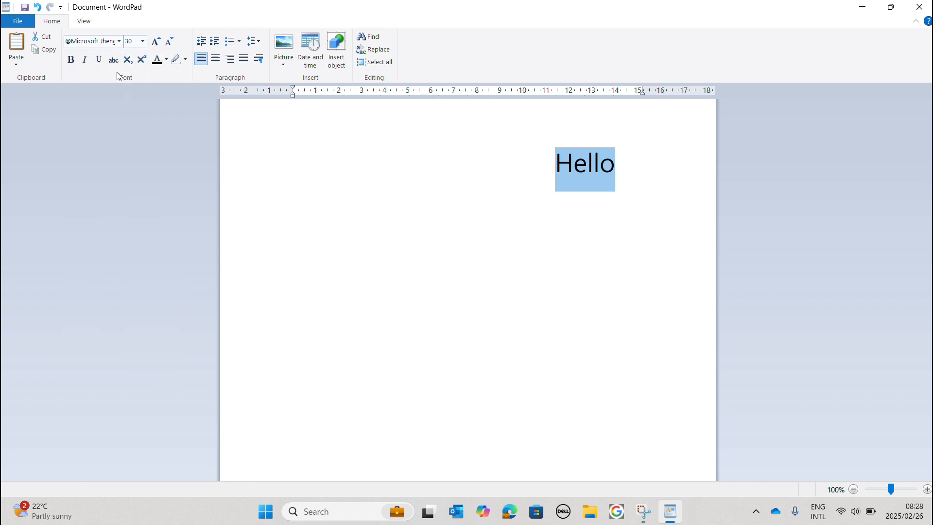
{"action": "left_click", "coordinate": [118, 41]}
{"action": "left_click", "coordinate": [104, 336]}
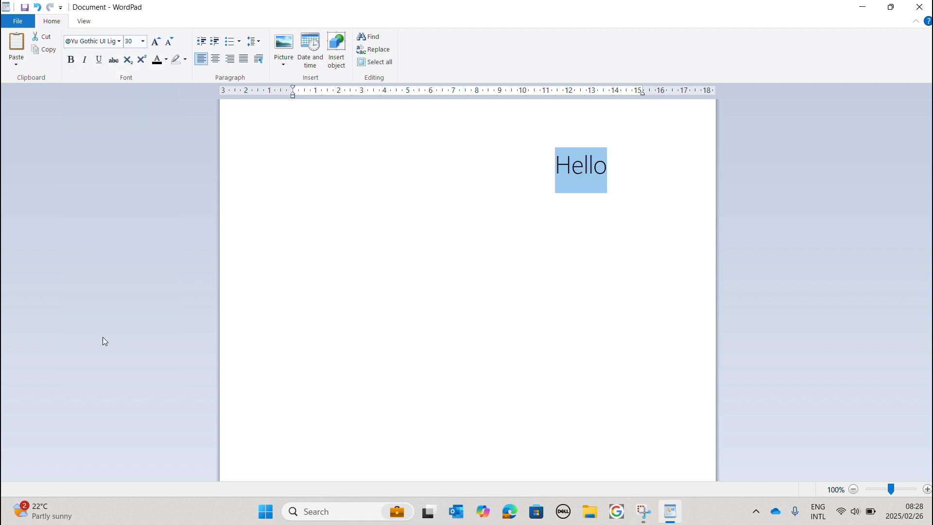
Step: Delete the word "Hello" letter by letter from its end
{"action": "left_click", "coordinate": [618, 164]}
{"action": "key", "text": "BackSpace"}
{"action": "key", "text": "BackSpace"}
{"action": "key", "text": "BackSpace"}
{"action": "key", "text": "BackSpace"}
{"action": "key", "text": "BackSpace"}
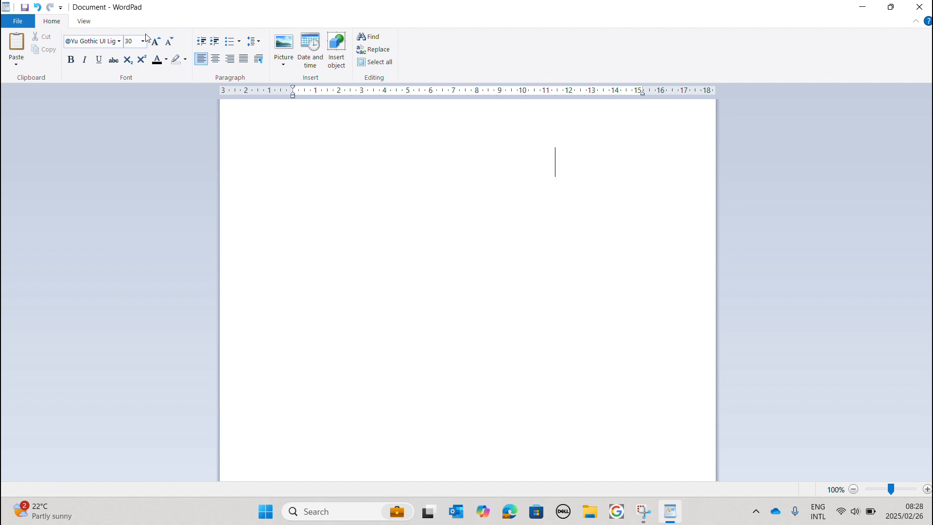
{"action": "left_click", "coordinate": [117, 43]}
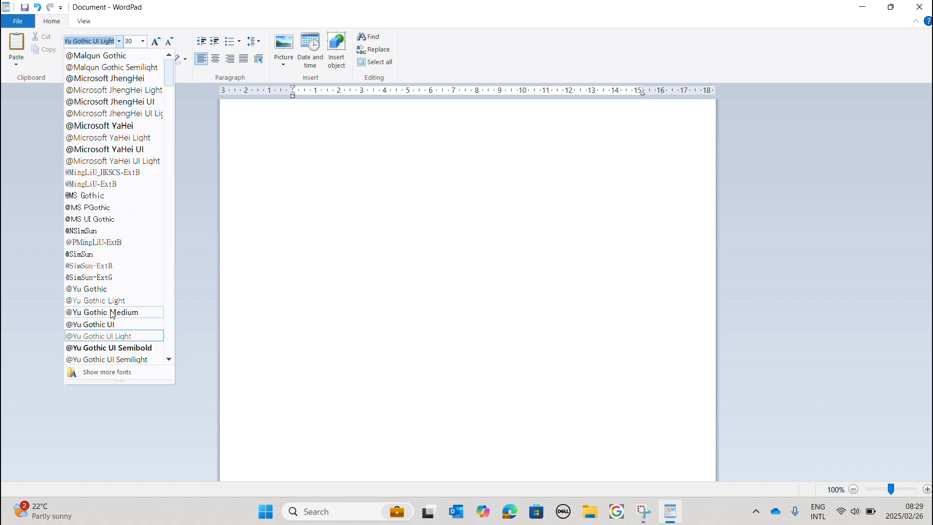
{"action": "left_click", "coordinate": [106, 289]}
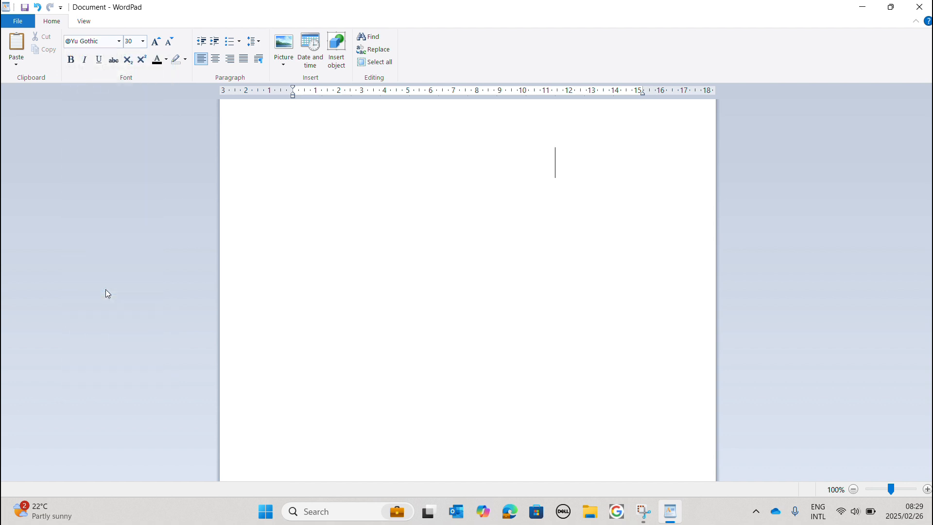
{"action": "type", "text": "Hello"}
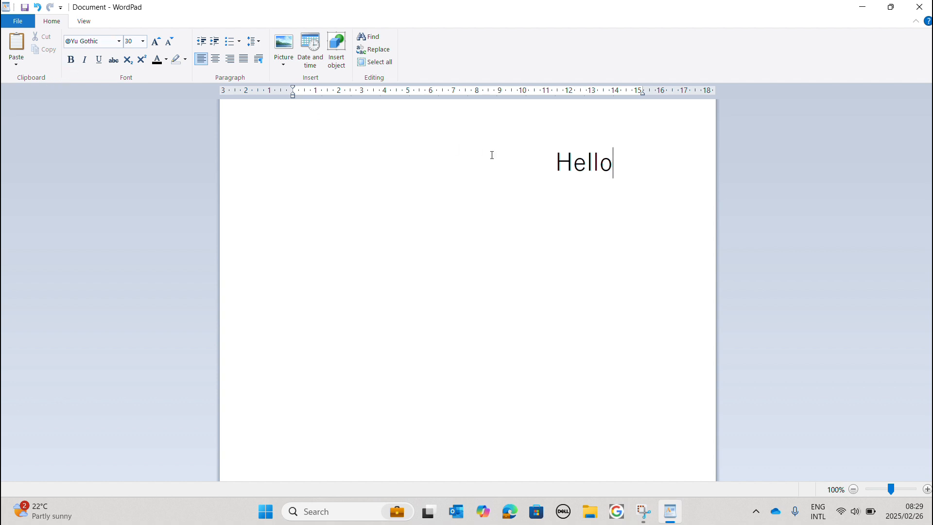
Step: Try the preset font sizes 8, 12, 26 and 48 in turn on the word "Hello"
{"action": "double_click", "coordinate": [578, 169]}
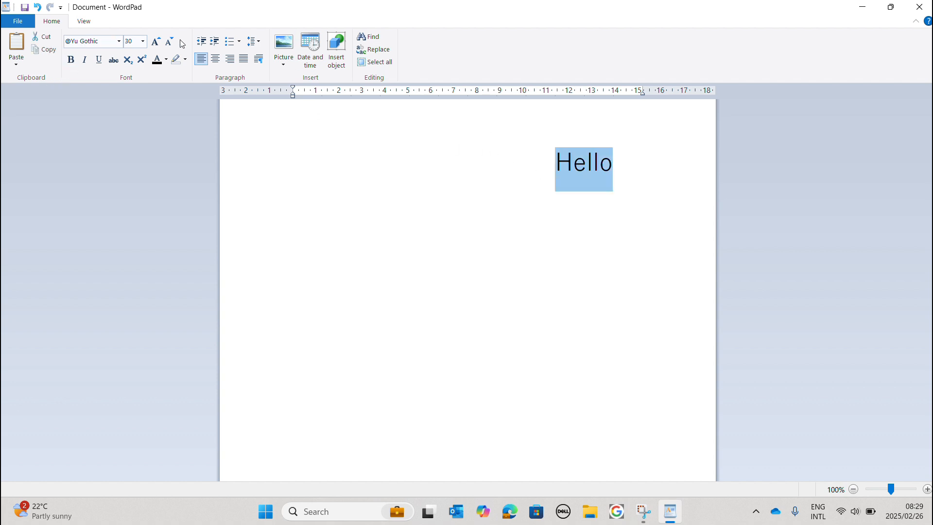
{"action": "left_click", "coordinate": [143, 43]}
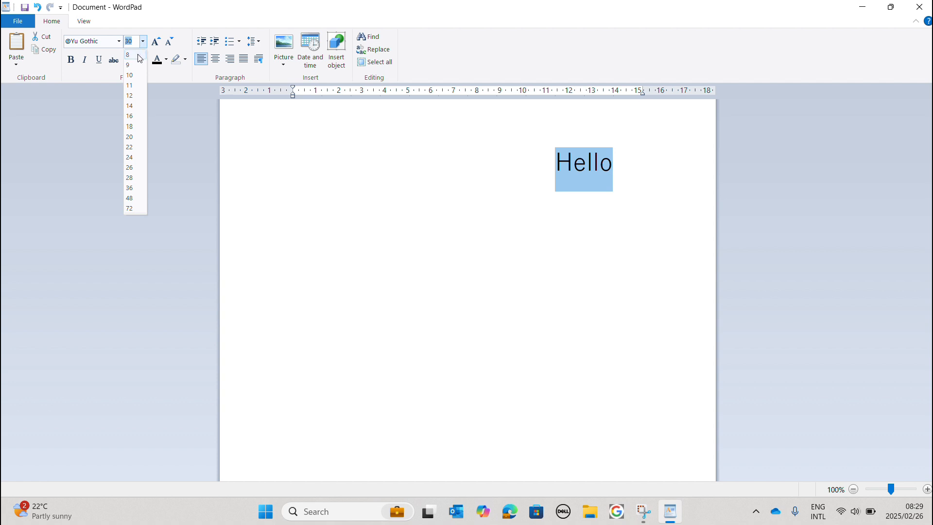
{"action": "left_click", "coordinate": [138, 56]}
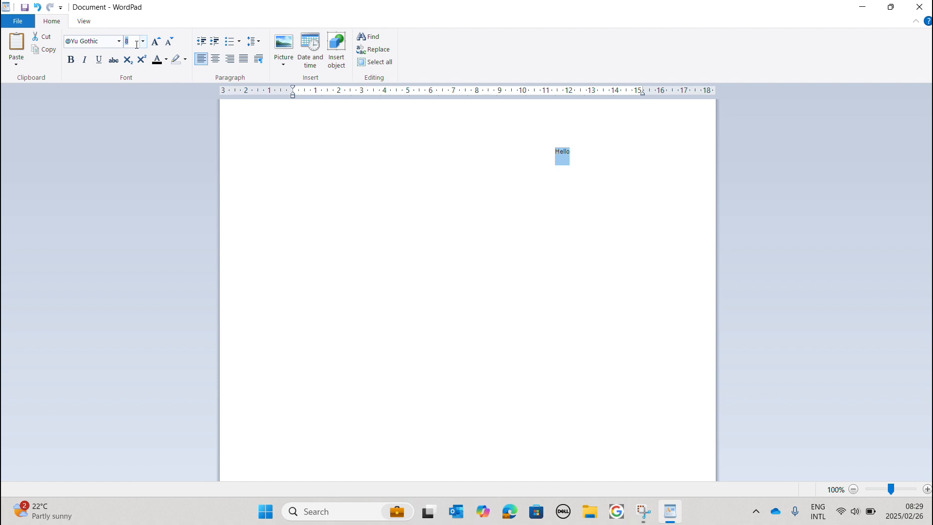
{"action": "left_click", "coordinate": [143, 42]}
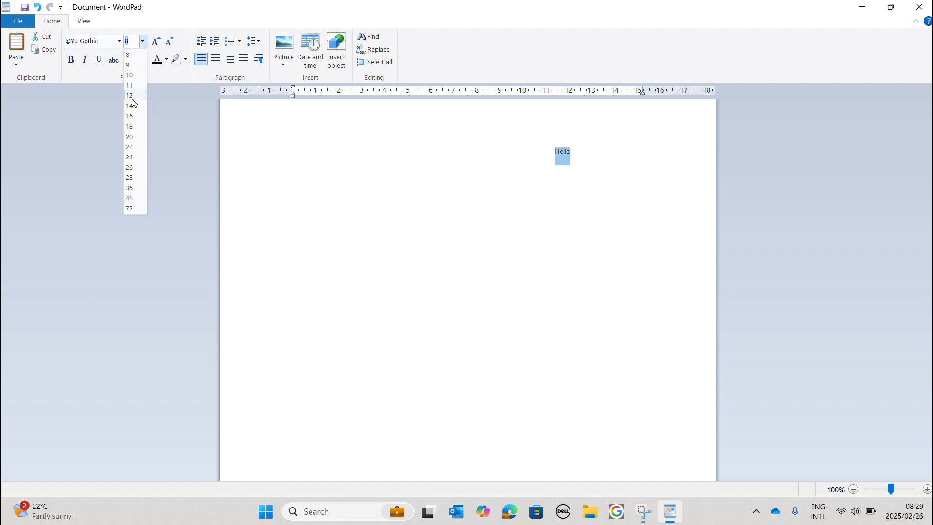
{"action": "left_click", "coordinate": [134, 96]}
{"action": "left_click", "coordinate": [146, 46]}
{"action": "left_click", "coordinate": [134, 165]}
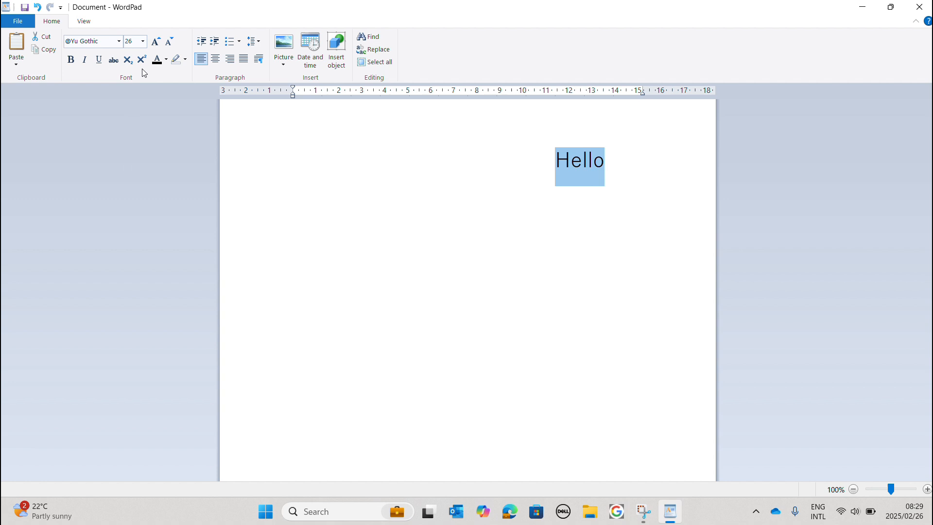
{"action": "left_click", "coordinate": [142, 41]}
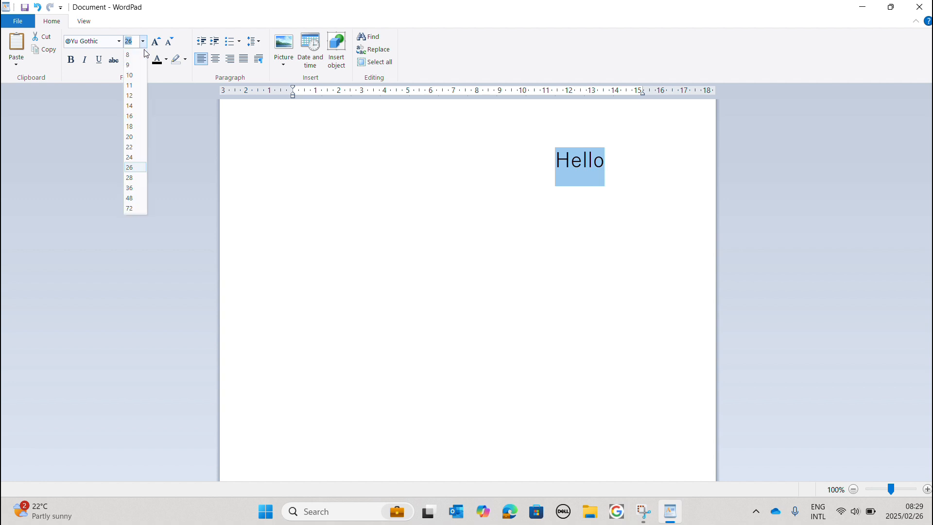
{"action": "left_click", "coordinate": [127, 201]}
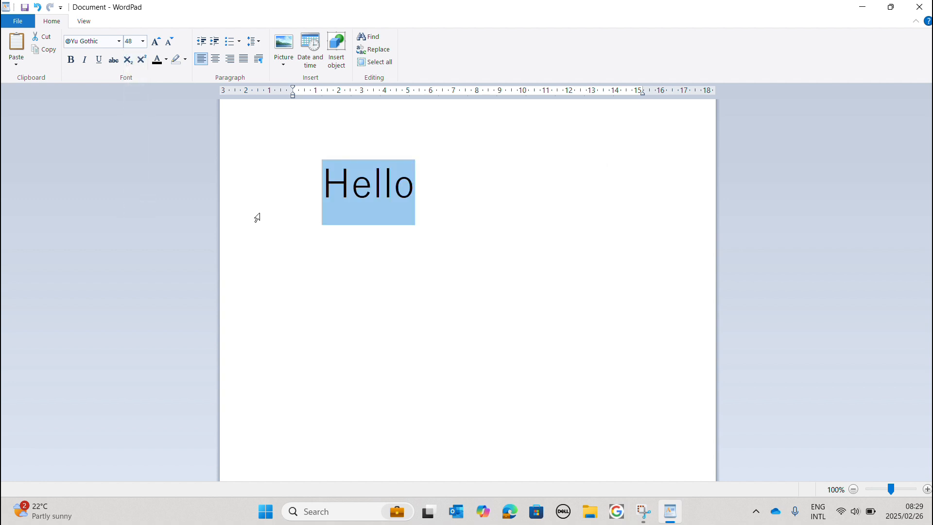
Step: Reselect the word "Hello" and enter a custom font size of 14 for it
{"action": "left_click", "coordinate": [324, 182]}
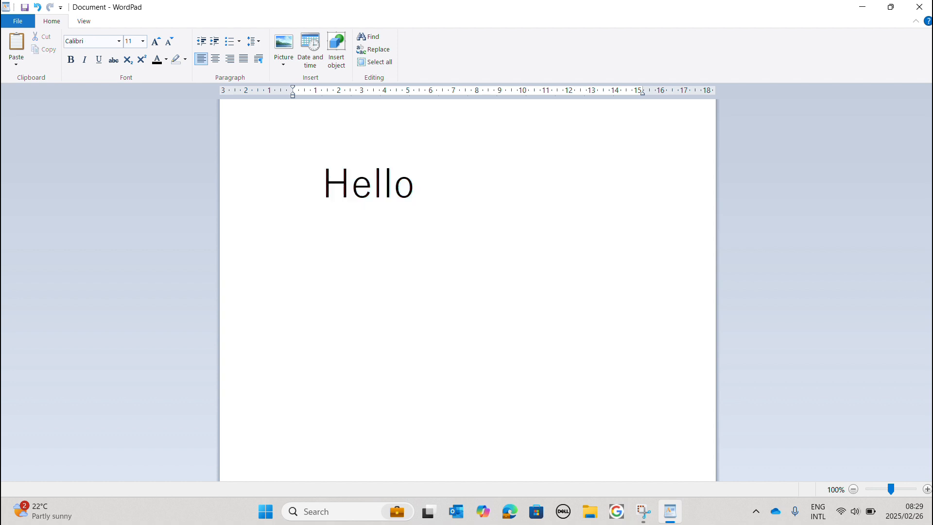
{"action": "left_click", "coordinate": [415, 184]}
{"action": "key", "text": "Return"}
{"action": "left_click_drag", "start_coordinate": [322, 183], "coordinate": [415, 185]}
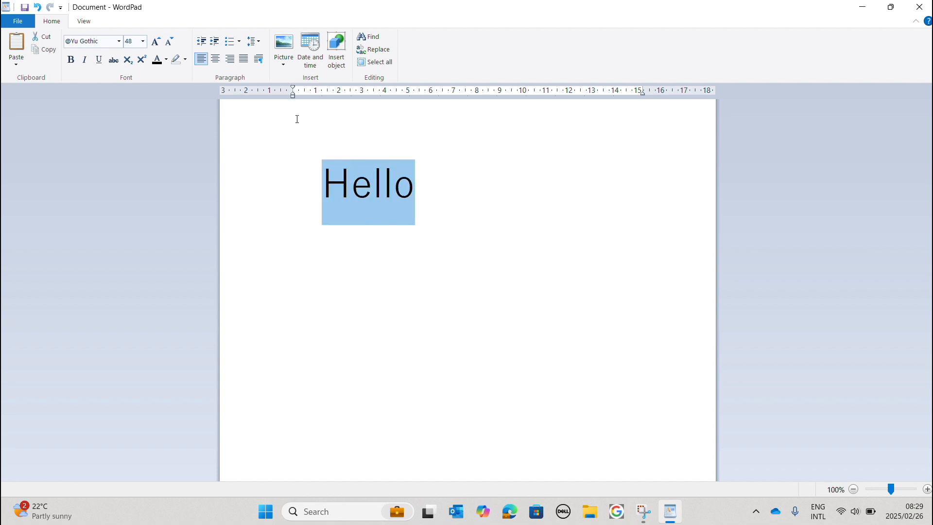
{"action": "left_click", "coordinate": [142, 42]}
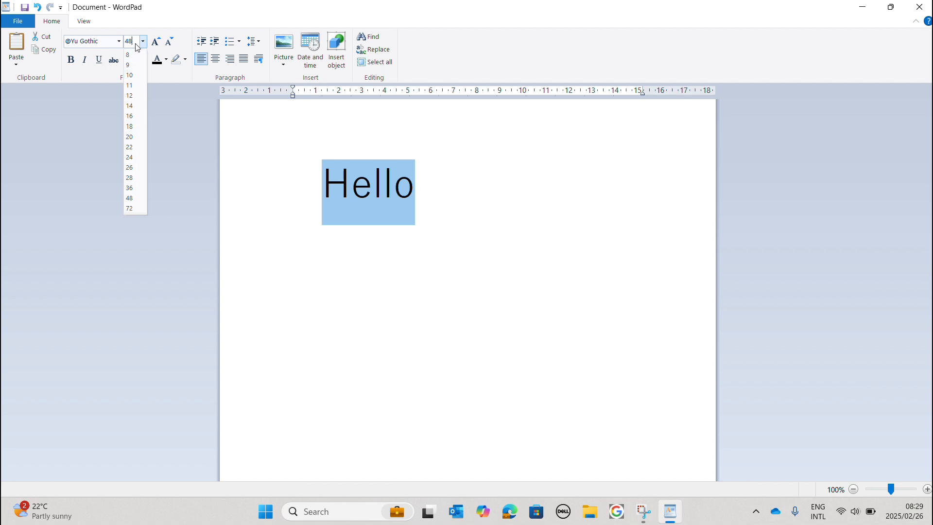
{"action": "key", "text": "BackSpace"}
{"action": "type", "text": "14"}
{"action": "key", "text": "Return"}
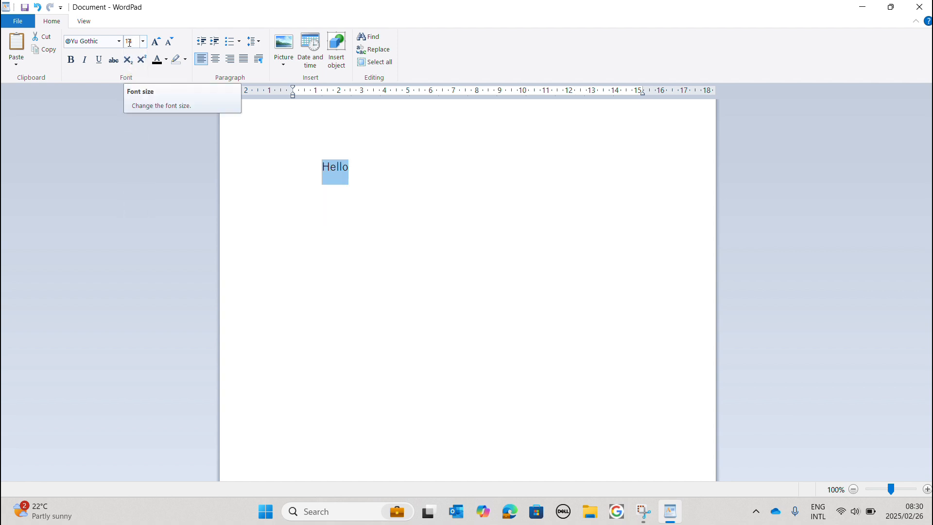
Step: Enter a font size of 20 for the selected "Hello", followed by a size of 40
{"action": "left_click", "coordinate": [127, 41]}
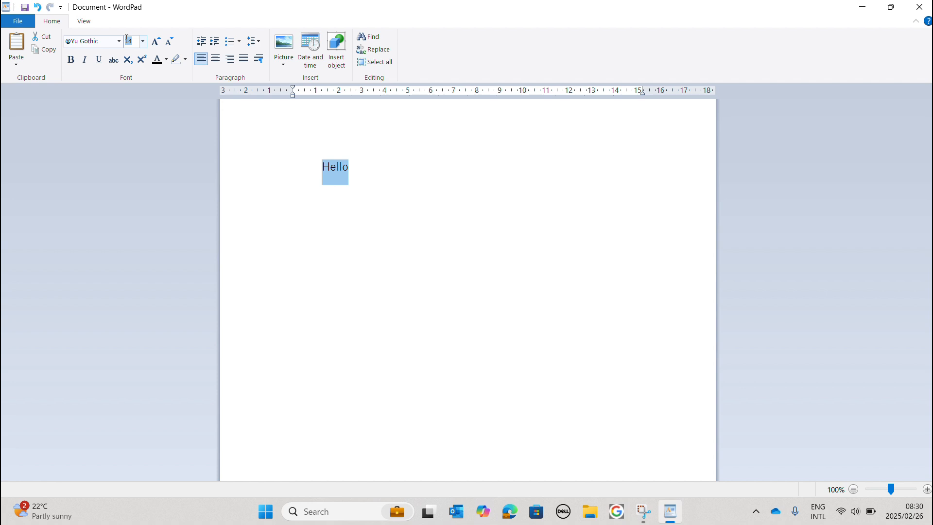
{"action": "type", "text": "20"}
{"action": "key", "text": "Return"}
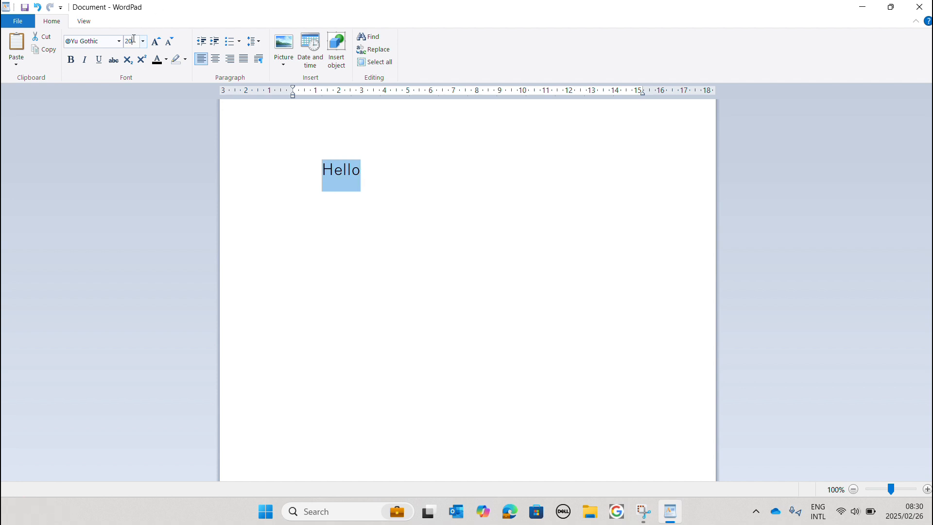
{"action": "type", "text": "40"}
{"action": "key", "text": "Return"}
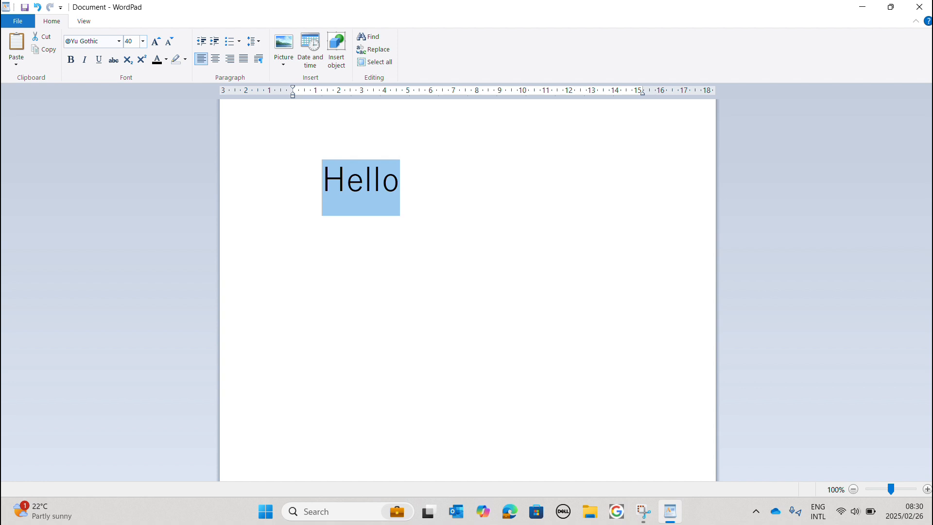
Step: Move "Hello" across the page toward the right margin and select the word
{"action": "left_click", "coordinate": [324, 185]}
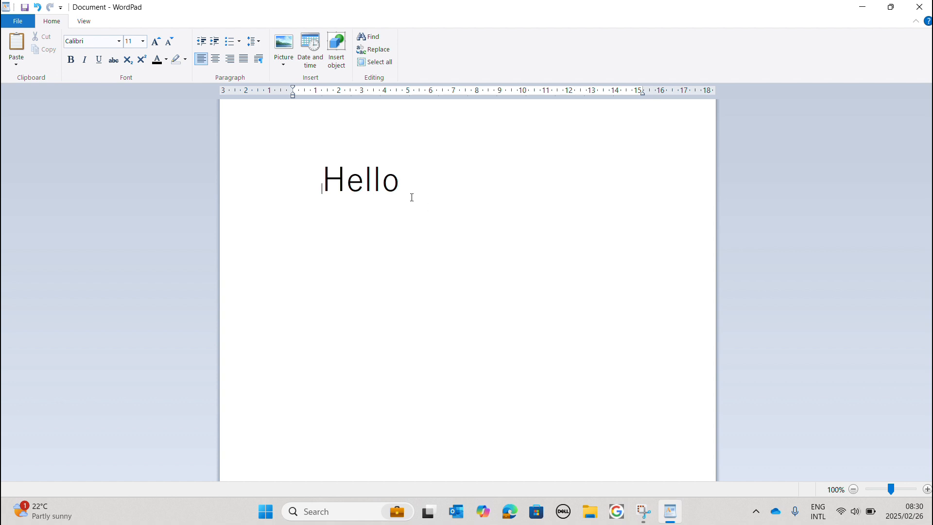
{"action": "left_click", "coordinate": [344, 183]}
{"action": "left_click", "coordinate": [324, 182]}
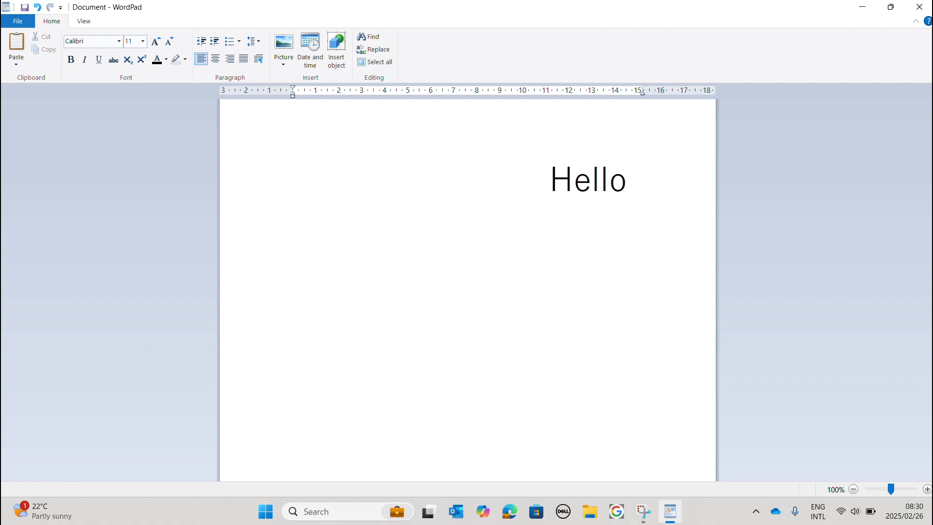
{"action": "double_click", "coordinate": [592, 181]}
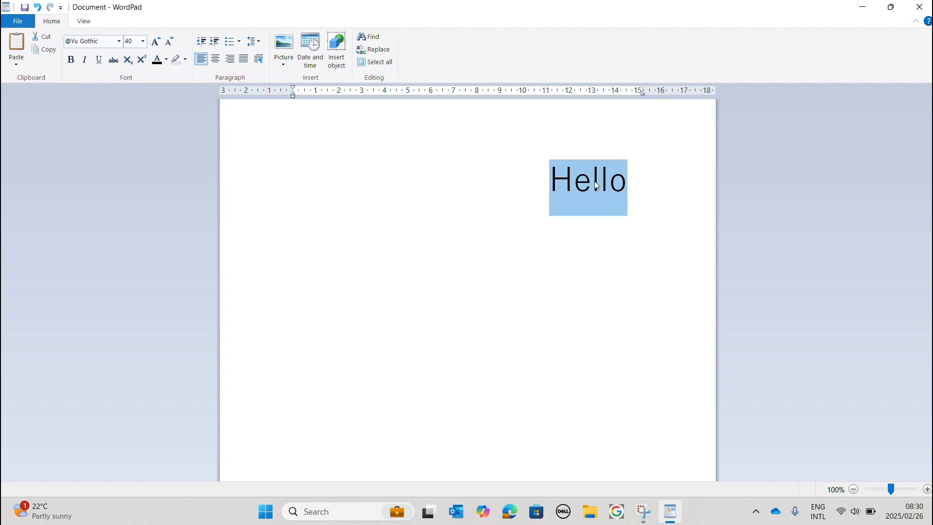
Step: Step the font size of "Hello" up and down with Grow font and Shrink font, finishing at size 36
{"action": "left_click", "coordinate": [155, 40]}
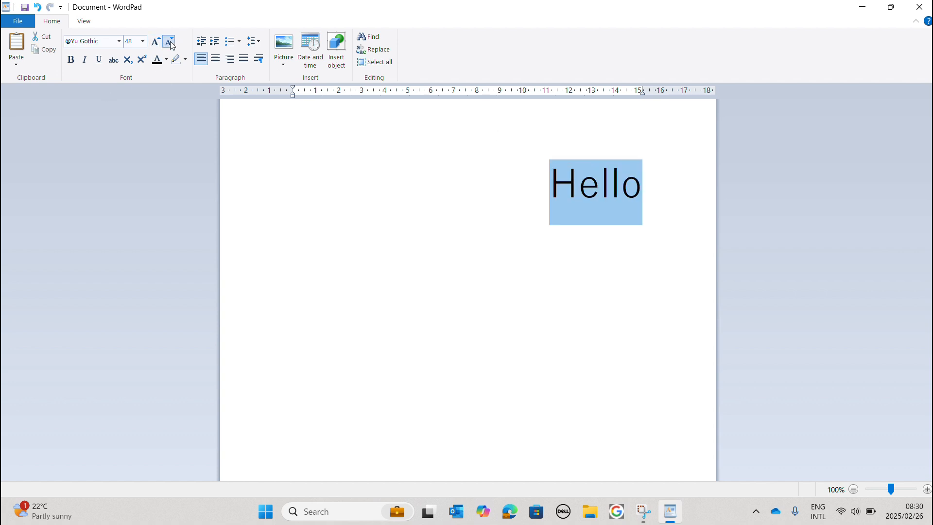
{"action": "left_click", "coordinate": [169, 44]}
{"action": "left_click", "coordinate": [171, 45]}
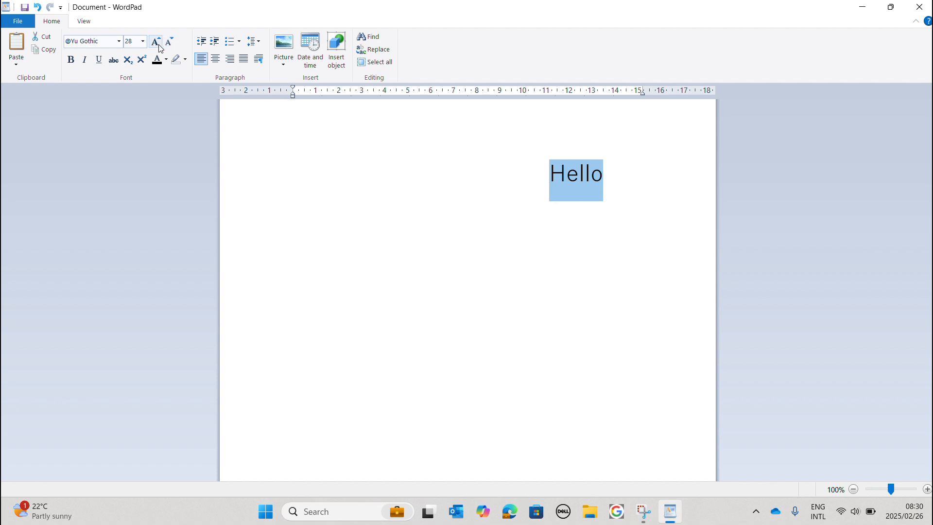
{"action": "left_click", "coordinate": [156, 42]}
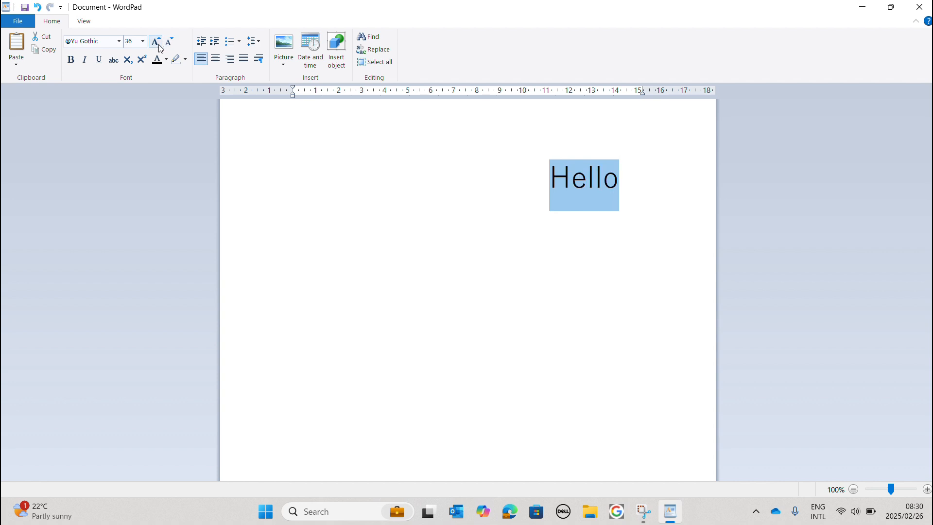
{"action": "left_click", "coordinate": [161, 47]}
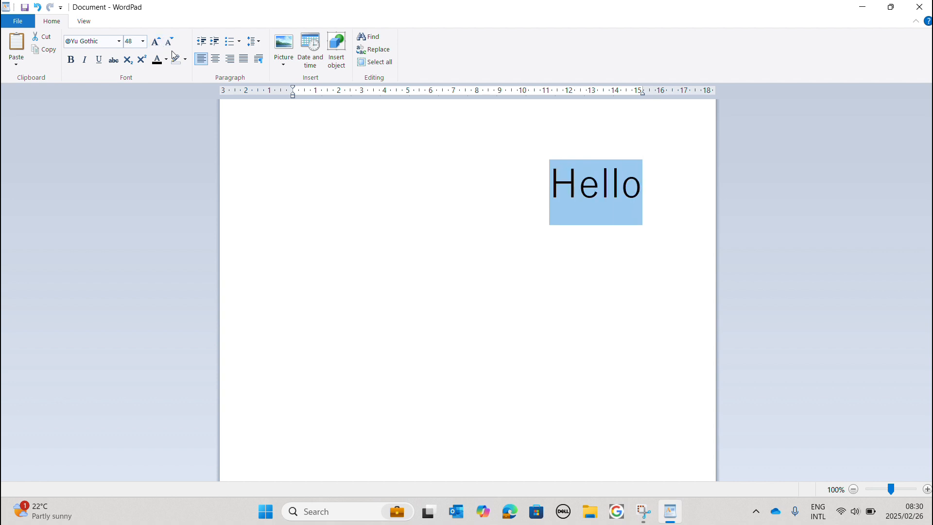
{"action": "left_click", "coordinate": [170, 45]}
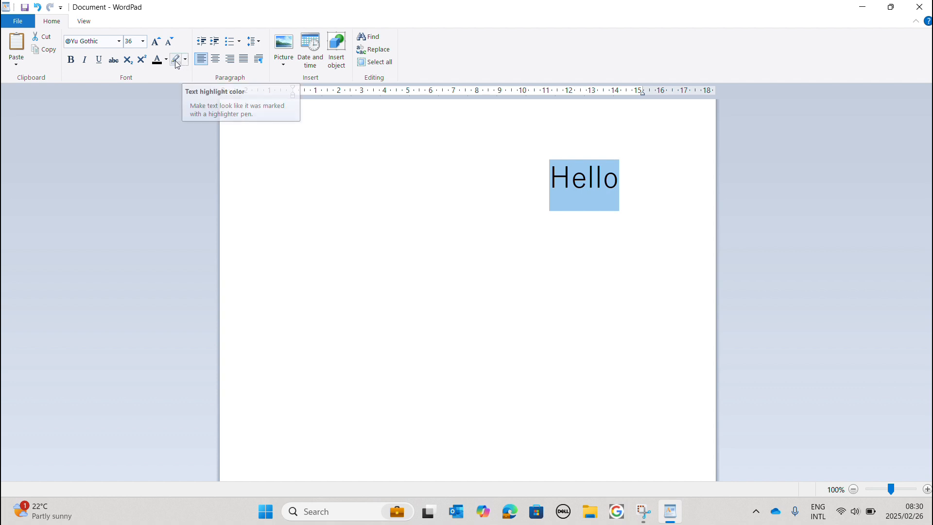
Step: Try an olive and a blue text highlight on "Hello", finishing with the No color option
{"action": "left_click", "coordinate": [186, 63]}
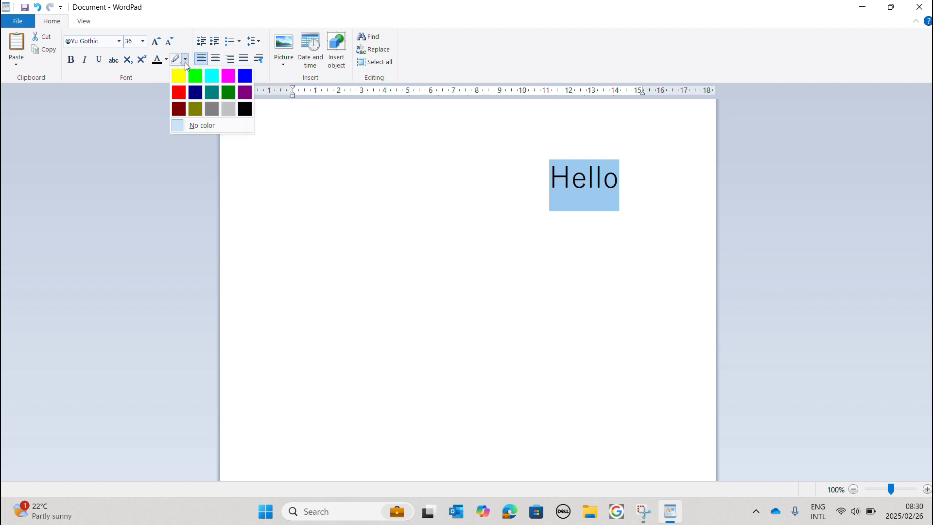
{"action": "left_click", "coordinate": [197, 108]}
{"action": "left_click", "coordinate": [481, 216]}
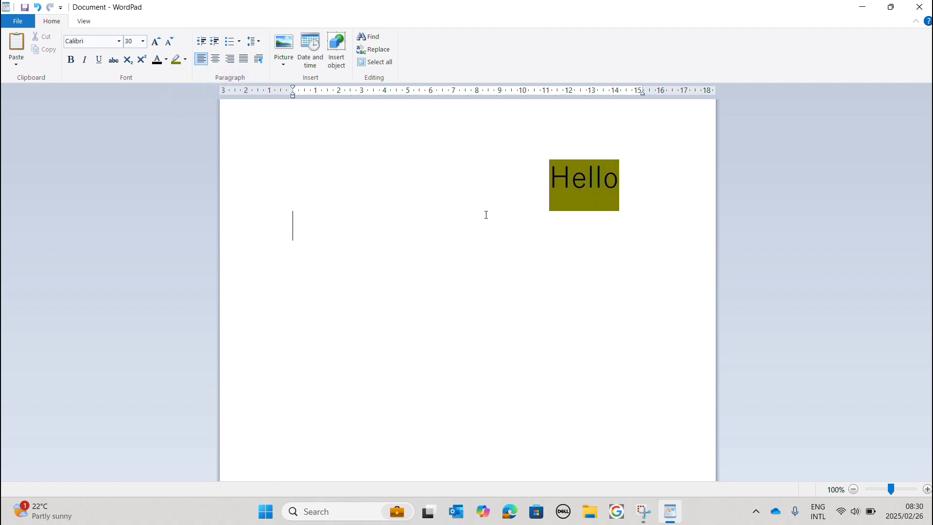
{"action": "double_click", "coordinate": [568, 172]}
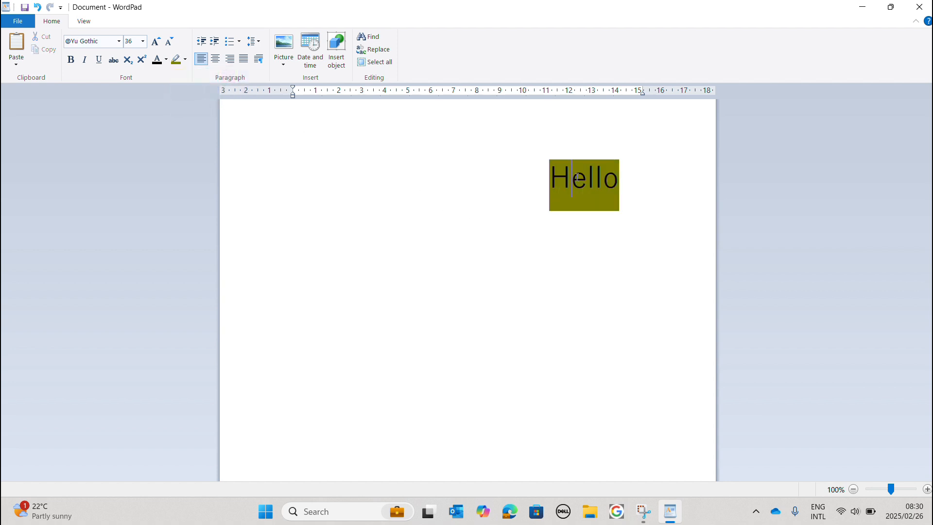
{"action": "left_click", "coordinate": [188, 62]}
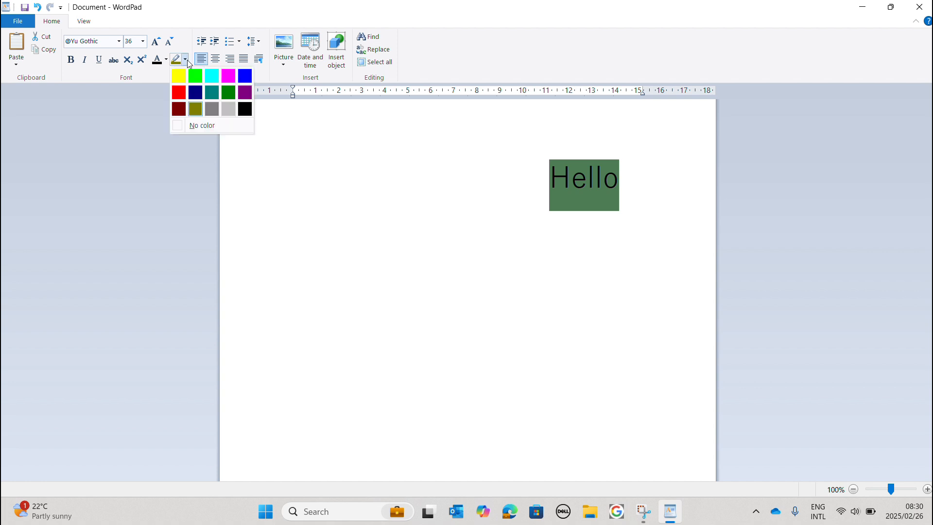
{"action": "left_click", "coordinate": [245, 77]}
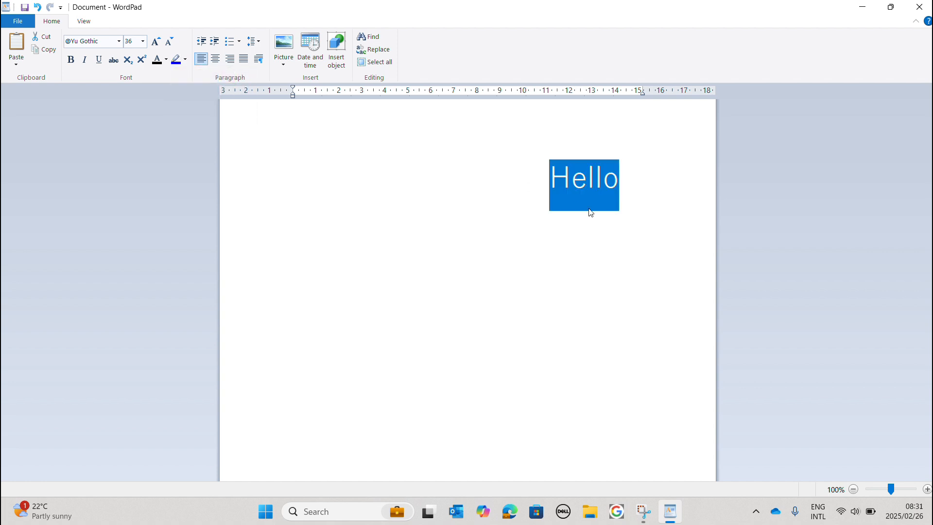
{"action": "left_click", "coordinate": [186, 62]}
{"action": "left_click", "coordinate": [207, 127]}
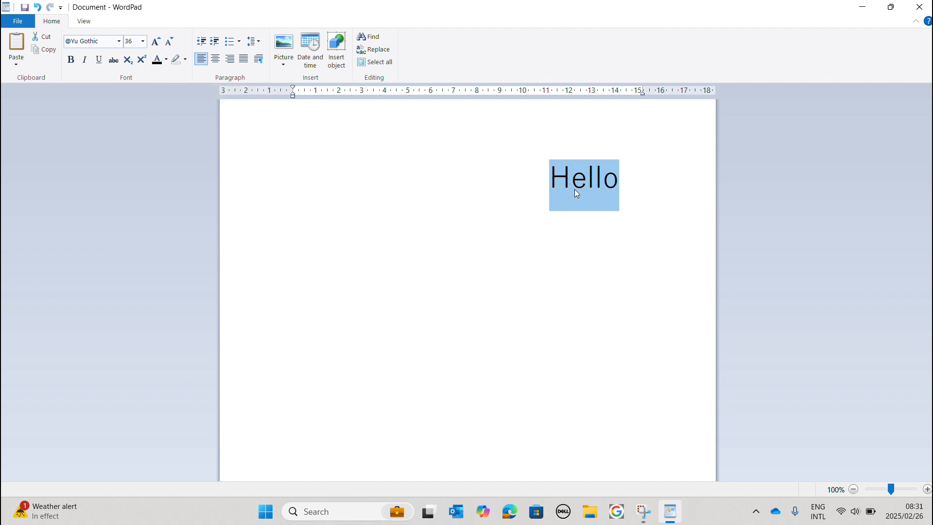
Step: Set the text color of "Hello" to orange-red, followed by a muted brownish mauve
{"action": "left_click", "coordinate": [166, 59]}
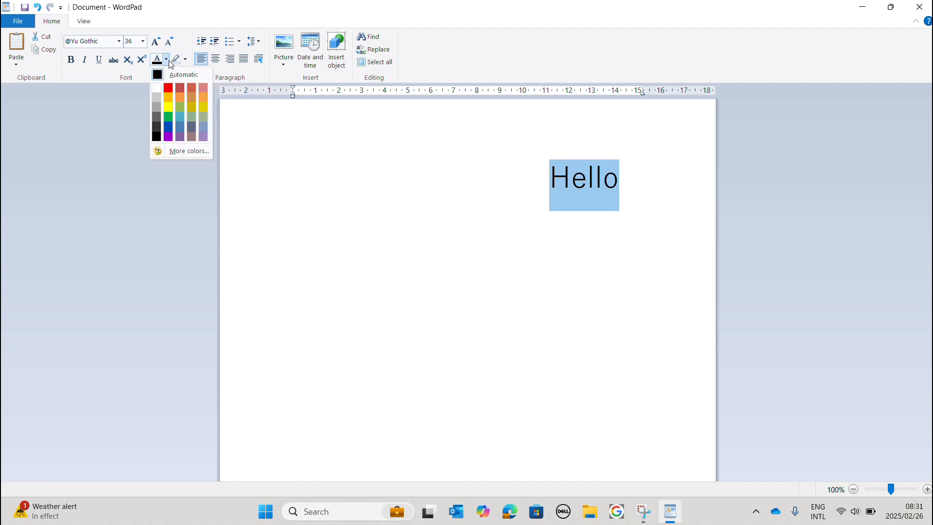
{"action": "left_click", "coordinate": [187, 89]}
{"action": "left_click", "coordinate": [546, 309]}
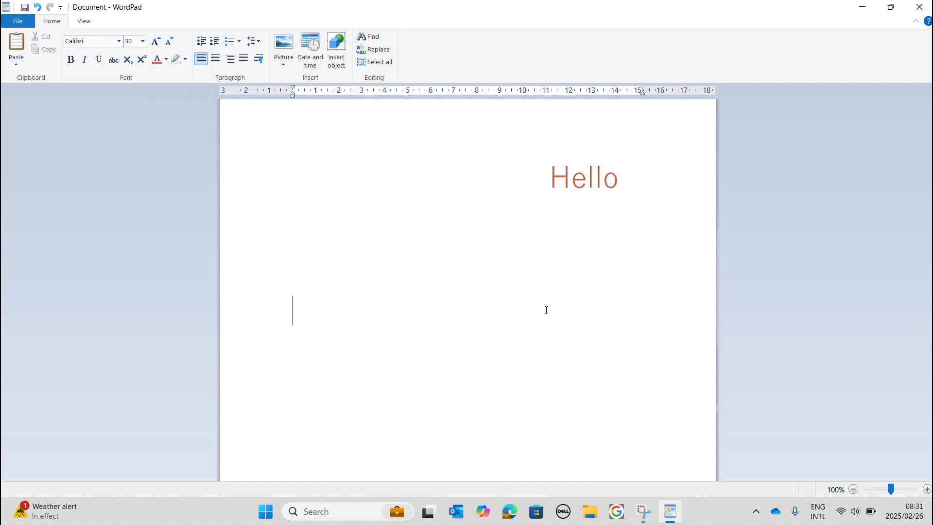
{"action": "double_click", "coordinate": [570, 177]}
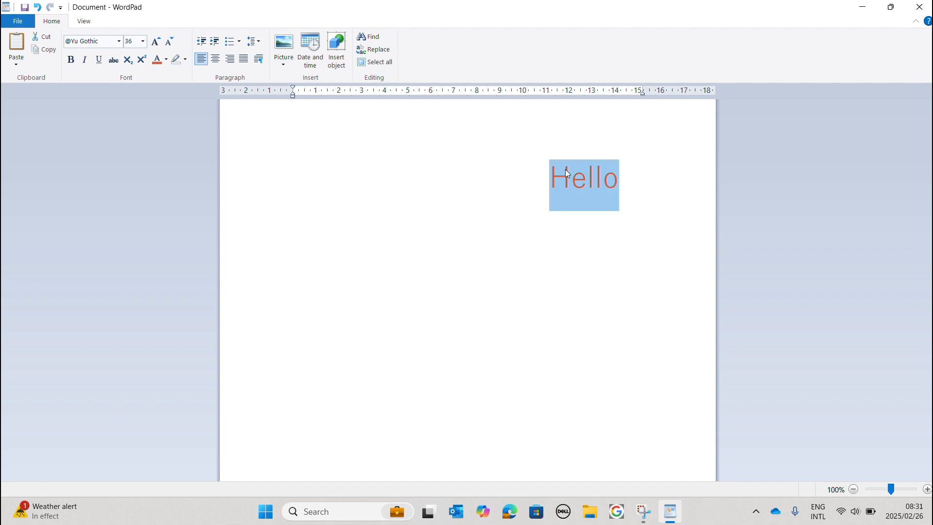
{"action": "left_click", "coordinate": [166, 60]}
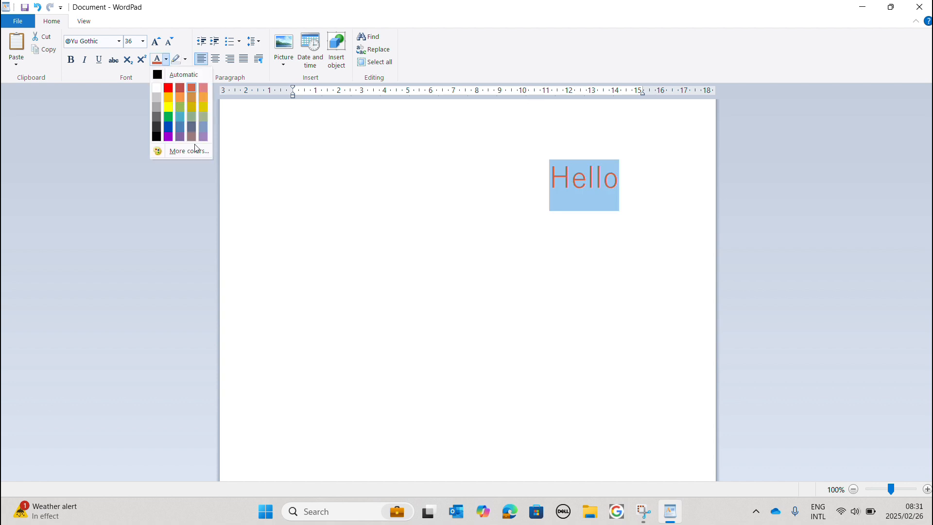
{"action": "left_click", "coordinate": [191, 137]}
{"action": "left_click", "coordinate": [411, 249]}
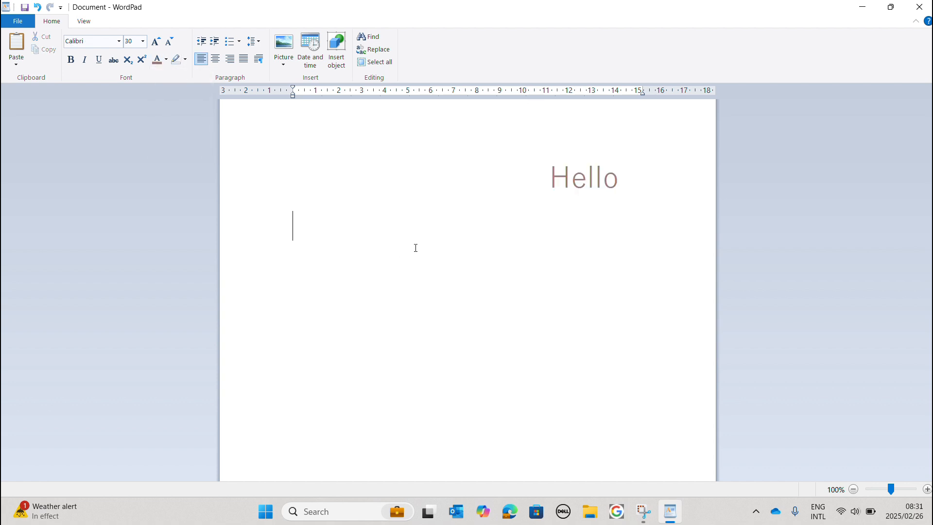
Step: Highlight only the letter "H" of "Hello" in yellow and give it a dark yellow text color
{"action": "left_click", "coordinate": [549, 184]}
{"action": "left_click_drag", "start_coordinate": [549, 182], "coordinate": [572, 183]}
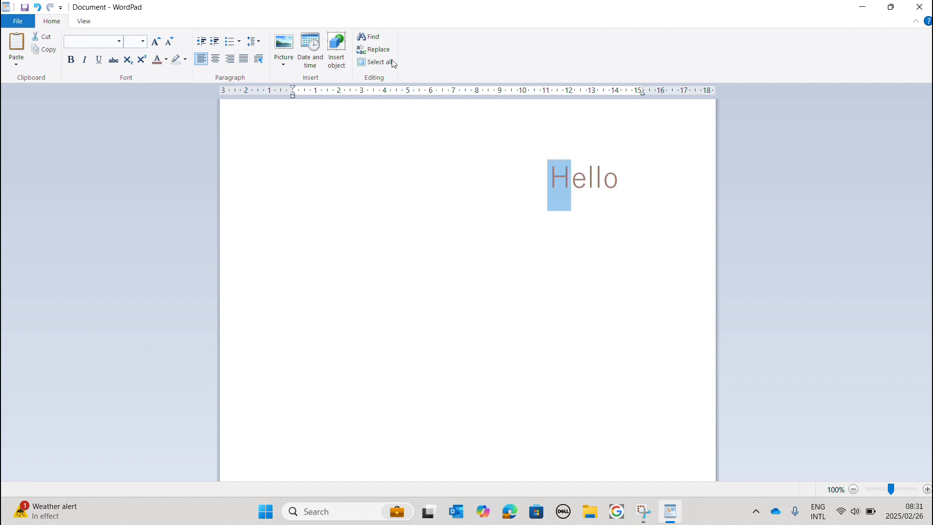
{"action": "left_click", "coordinate": [185, 60]}
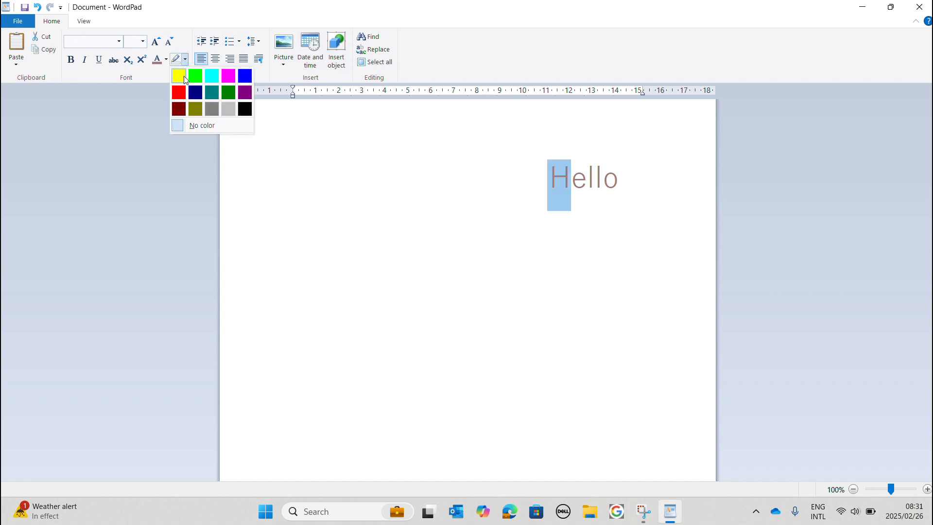
{"action": "left_click", "coordinate": [183, 76]}
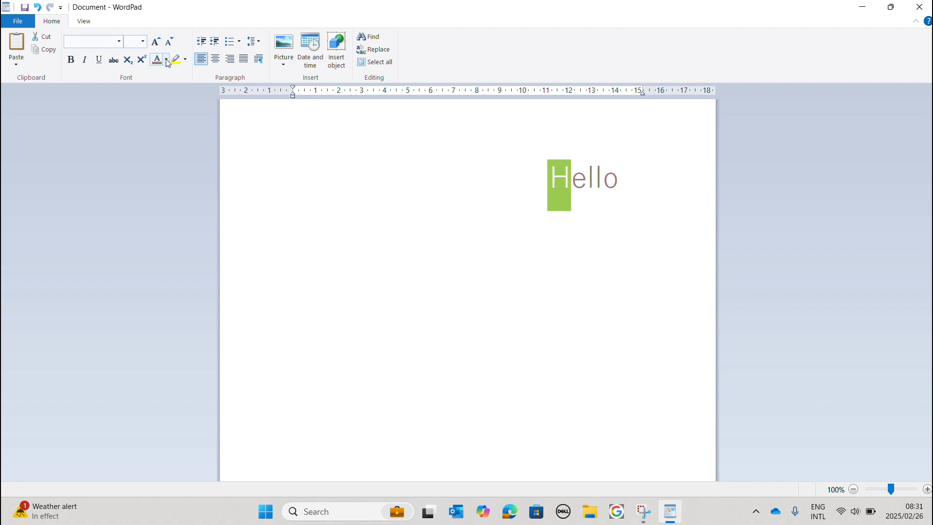
{"action": "left_click", "coordinate": [166, 61]}
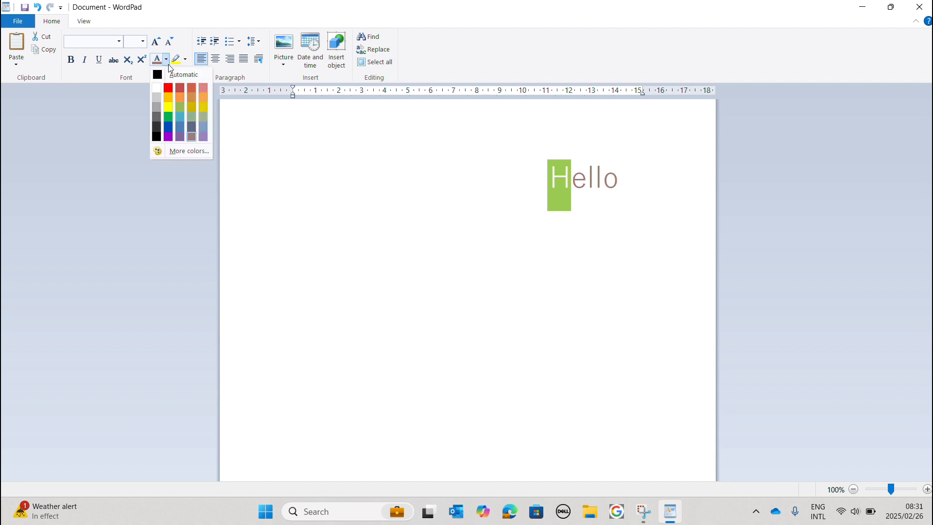
{"action": "left_click", "coordinate": [192, 115]}
{"action": "left_click", "coordinate": [474, 248]}
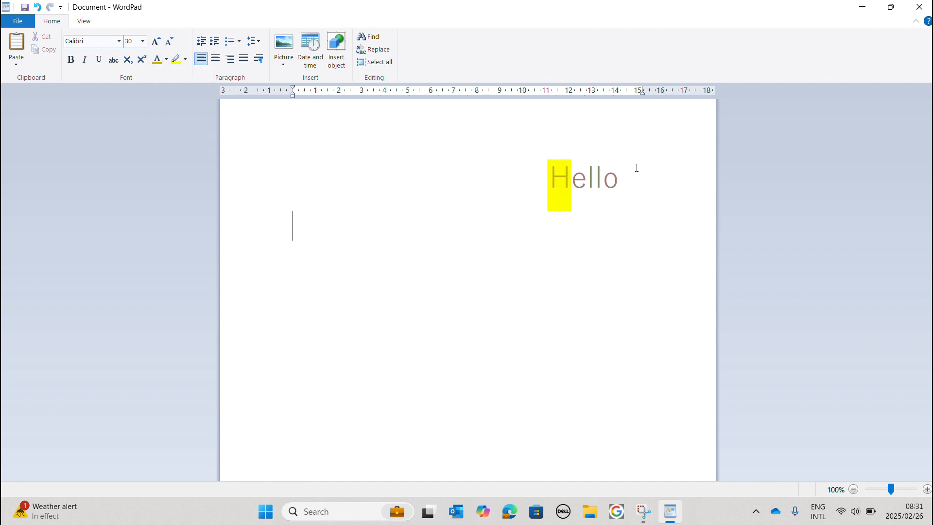
Step: Undo the highlight and text color changes on the letter "H"
{"action": "left_click", "coordinate": [37, 9]}
{"action": "left_click", "coordinate": [37, 8]}
{"action": "left_click", "coordinate": [523, 175]}
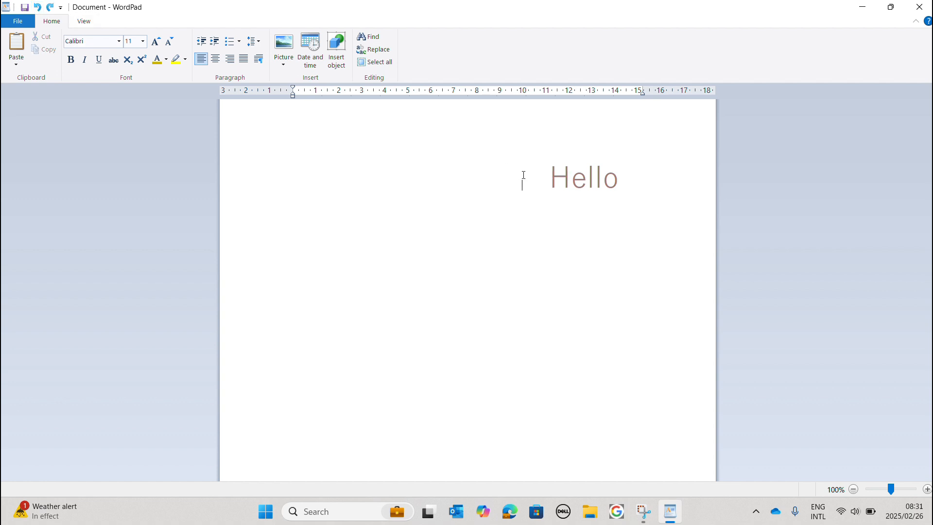
Step: Select the letter "H" of "Hello" and try superscript, subscript and superscript again on it
{"action": "double_click", "coordinate": [589, 178]}
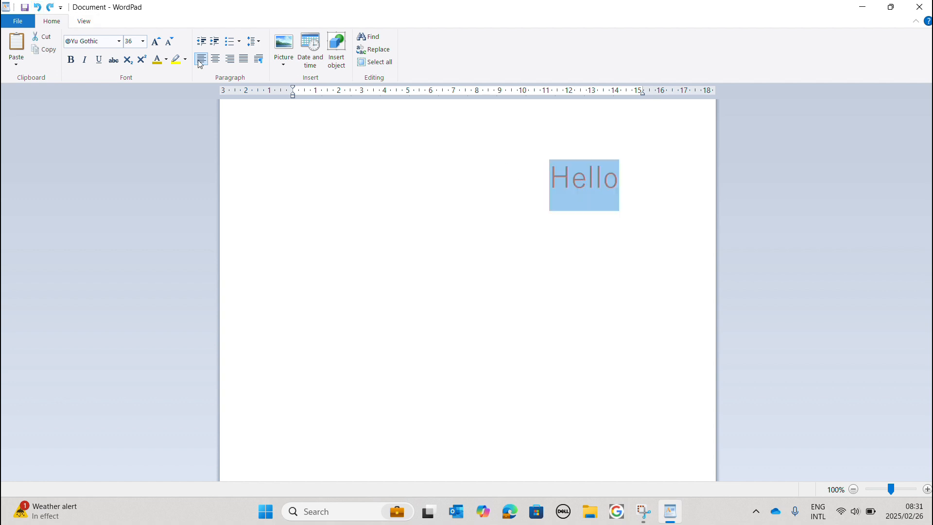
{"action": "left_click", "coordinate": [571, 190]}
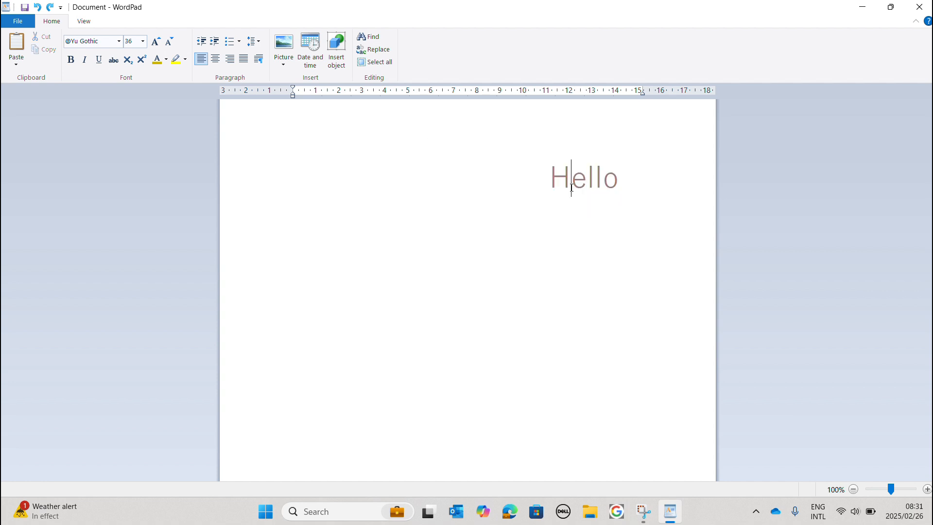
{"action": "left_click_drag", "start_coordinate": [572, 190], "coordinate": [550, 190]}
{"action": "left_click", "coordinate": [140, 62]}
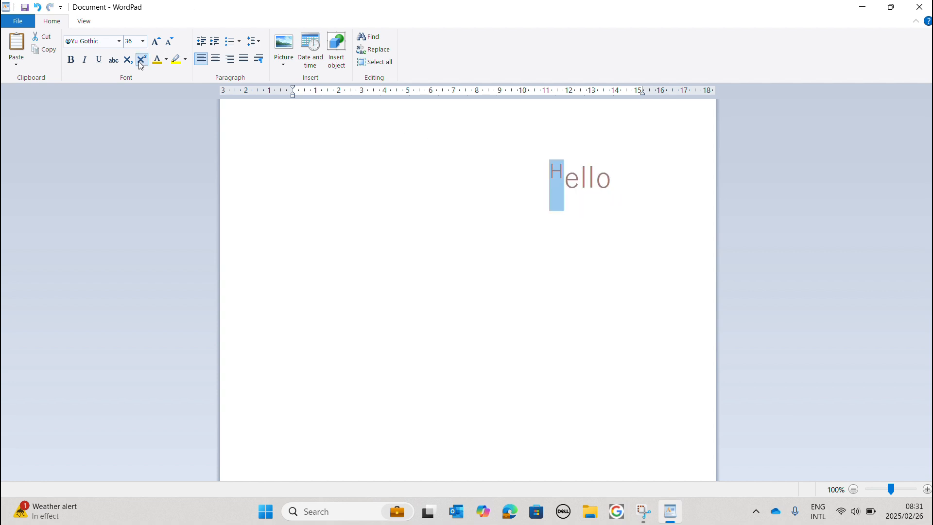
{"action": "left_click", "coordinate": [129, 67]}
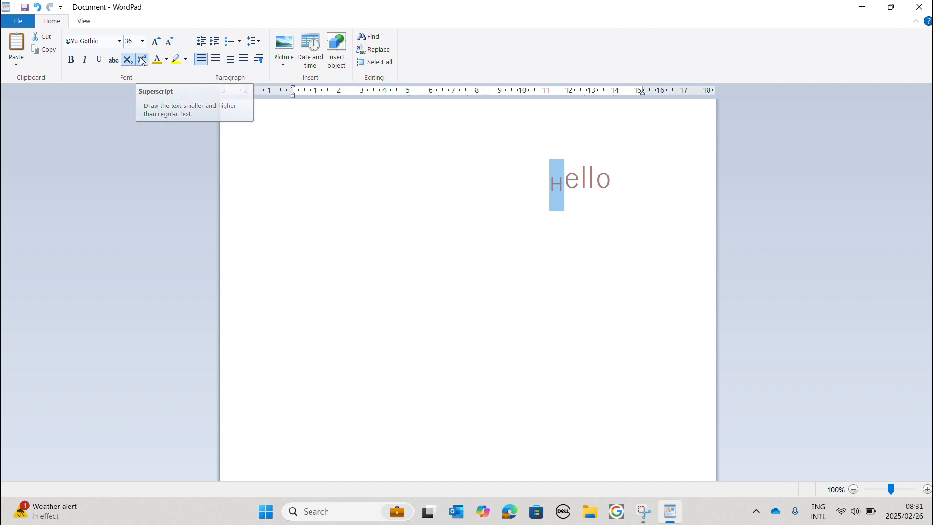
{"action": "left_click", "coordinate": [142, 61]}
{"action": "left_click", "coordinate": [302, 173]}
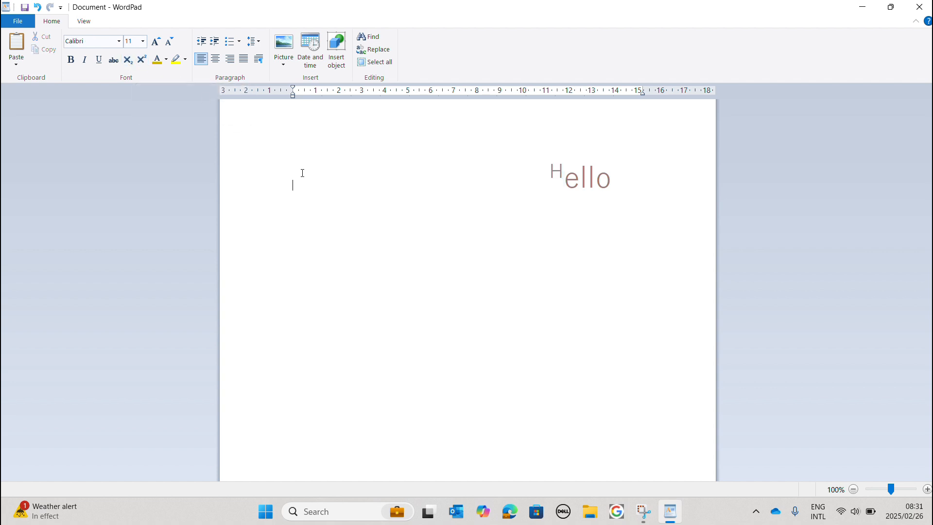
Step: Reselect the letter "H" and undo its superscript and subscript changes
{"action": "double_click", "coordinate": [561, 171]}
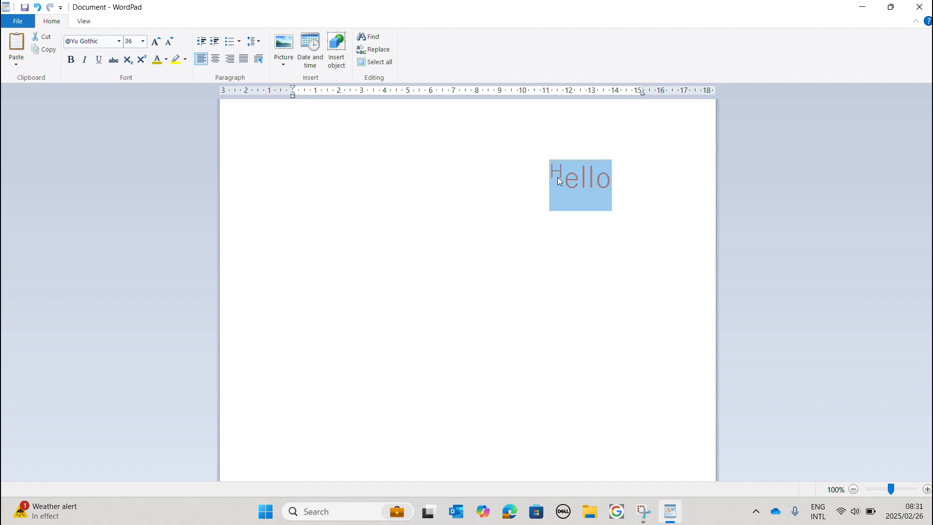
{"action": "left_click", "coordinate": [558, 177]}
{"action": "left_click_drag", "start_coordinate": [558, 177], "coordinate": [553, 176]}
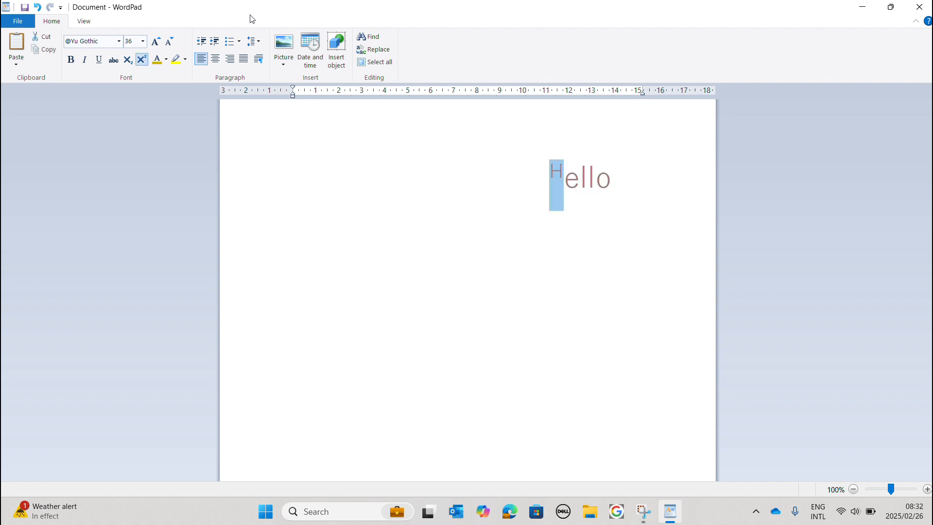
{"action": "left_click", "coordinate": [37, 8]}
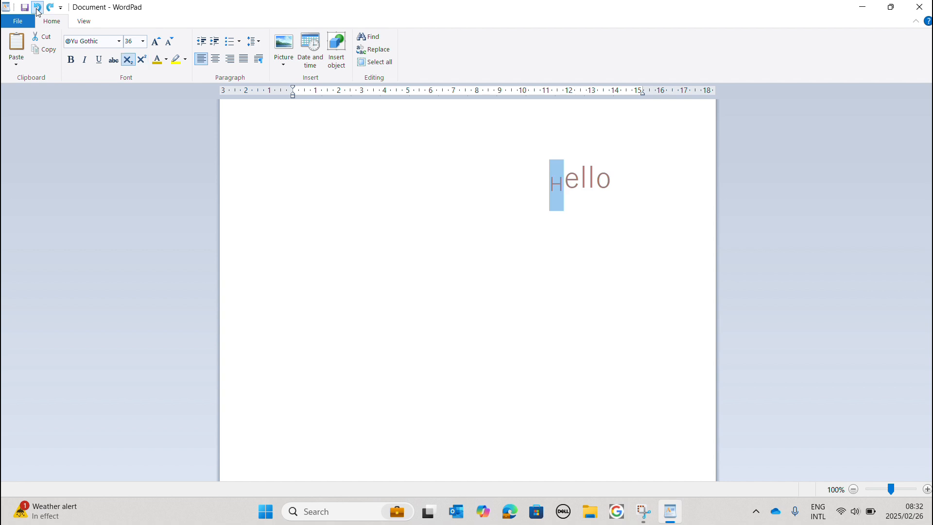
{"action": "left_click", "coordinate": [36, 8]}
{"action": "left_click", "coordinate": [37, 9]}
{"action": "left_click", "coordinate": [38, 10]}
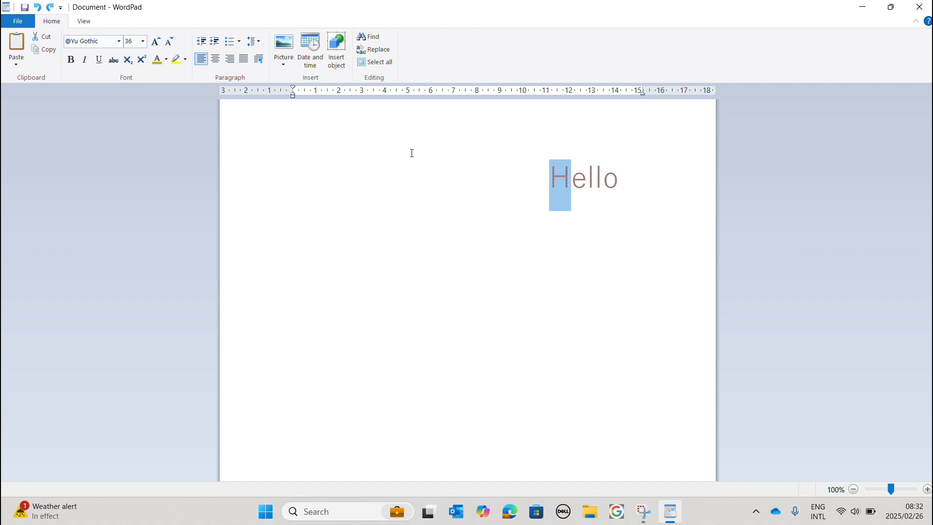
{"action": "left_click", "coordinate": [450, 225]}
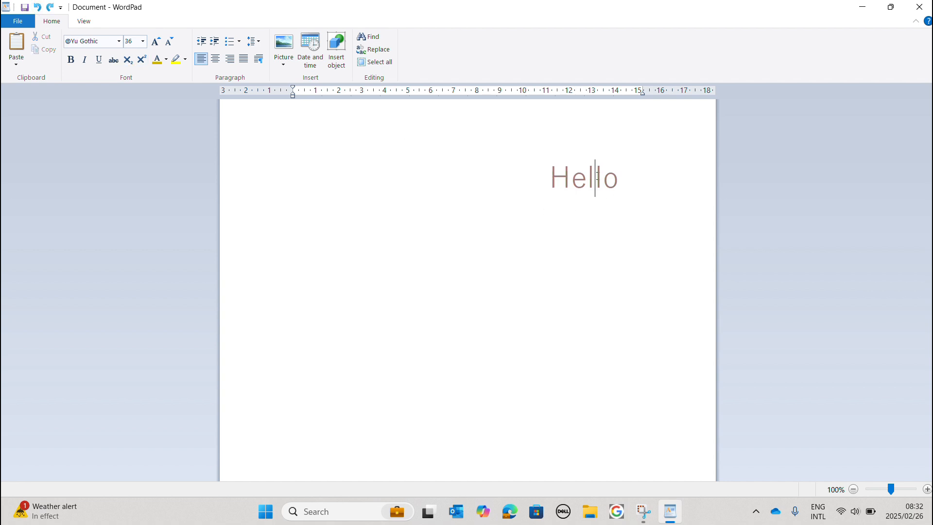
Step: Try strikethrough on the whole word "Hello", turn it off and reselect the word
{"action": "double_click", "coordinate": [595, 181]}
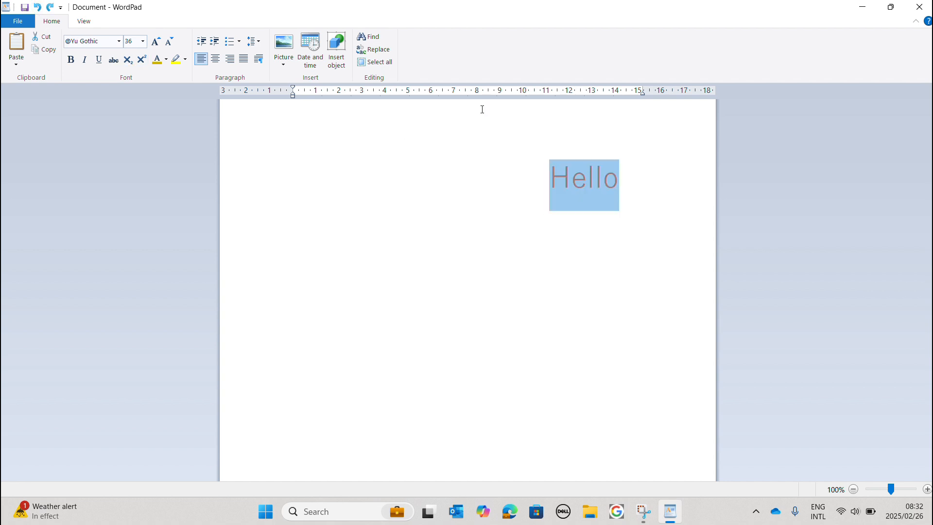
{"action": "left_click", "coordinate": [117, 59]}
{"action": "left_click", "coordinate": [116, 64]}
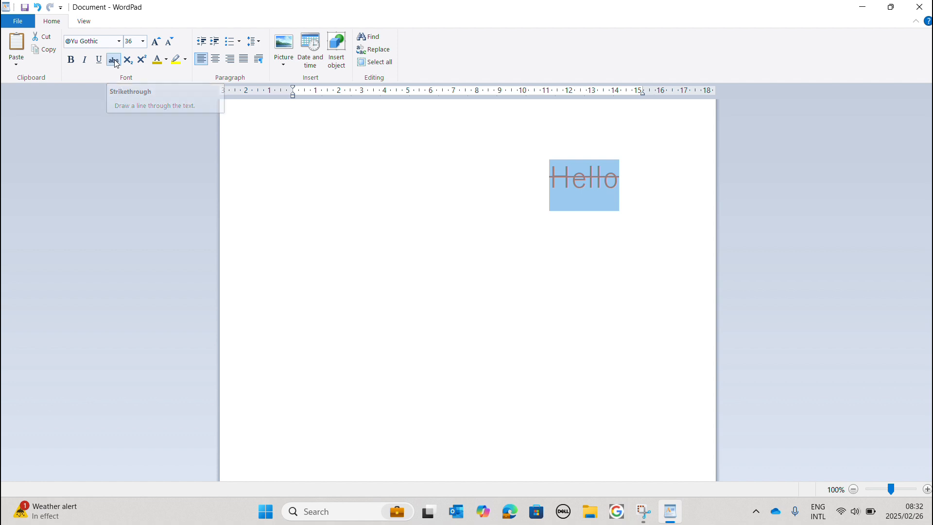
{"action": "left_click", "coordinate": [628, 195]}
{"action": "double_click", "coordinate": [569, 177]}
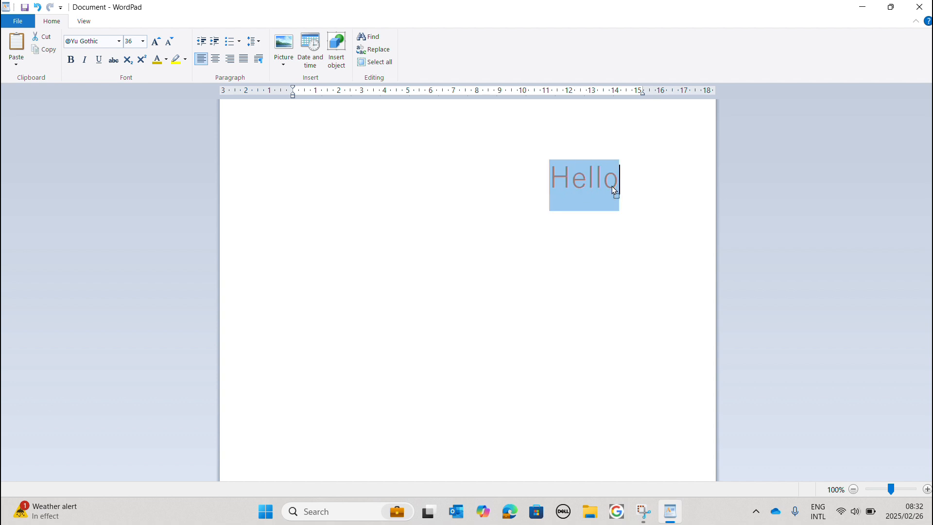
Step: Try strikethrough on the letter "o" of "Hello", turn it off and select the letter "H"
{"action": "left_click", "coordinate": [629, 185]}
{"action": "key", "text": "shift+Left"}
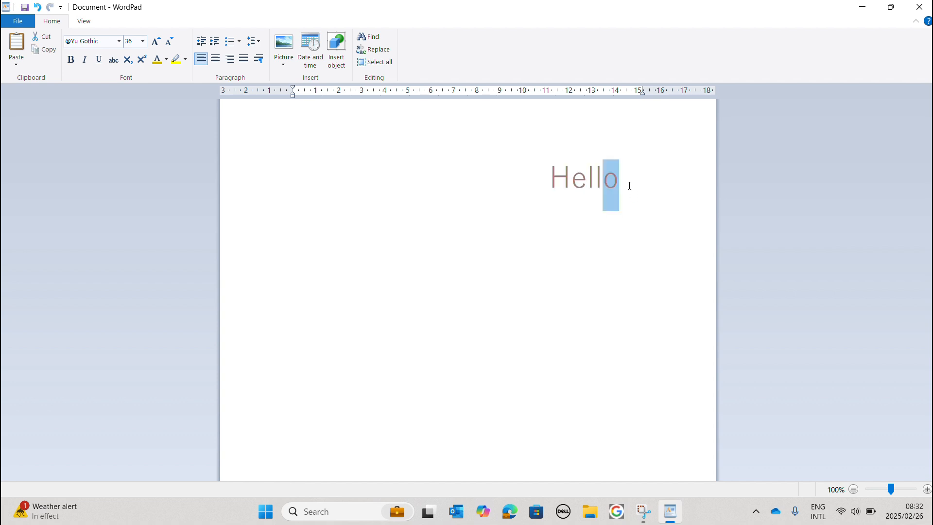
{"action": "left_click", "coordinate": [115, 60]}
{"action": "left_click", "coordinate": [121, 61]}
{"action": "double_click", "coordinate": [564, 182]}
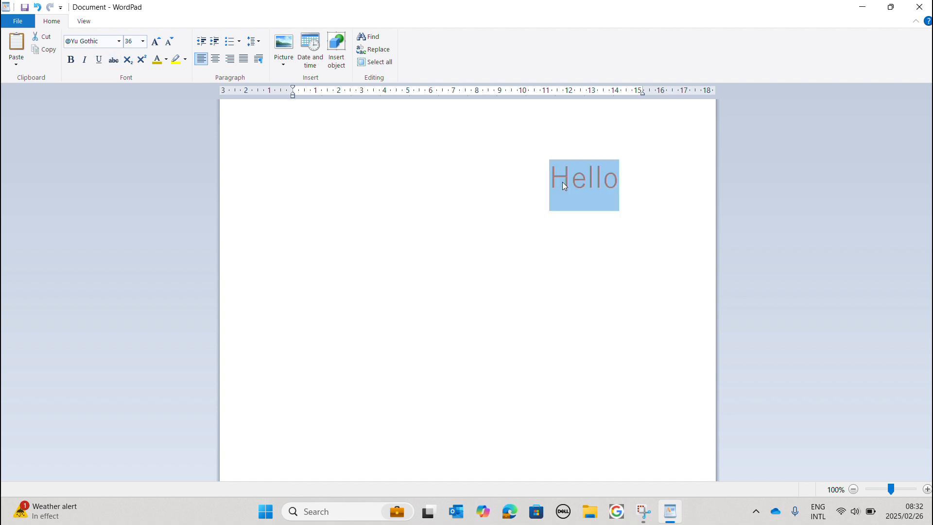
{"action": "left_click", "coordinate": [562, 182]}
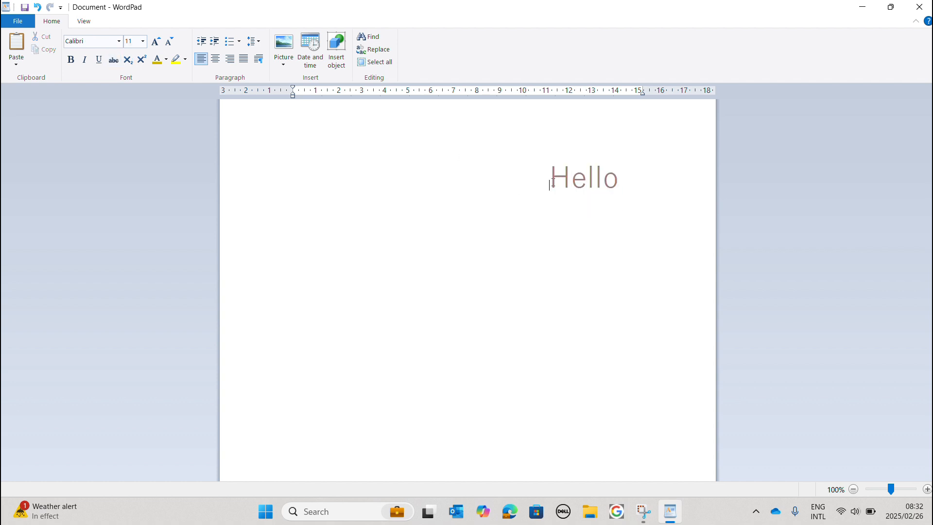
{"action": "key", "text": "shift+Right"}
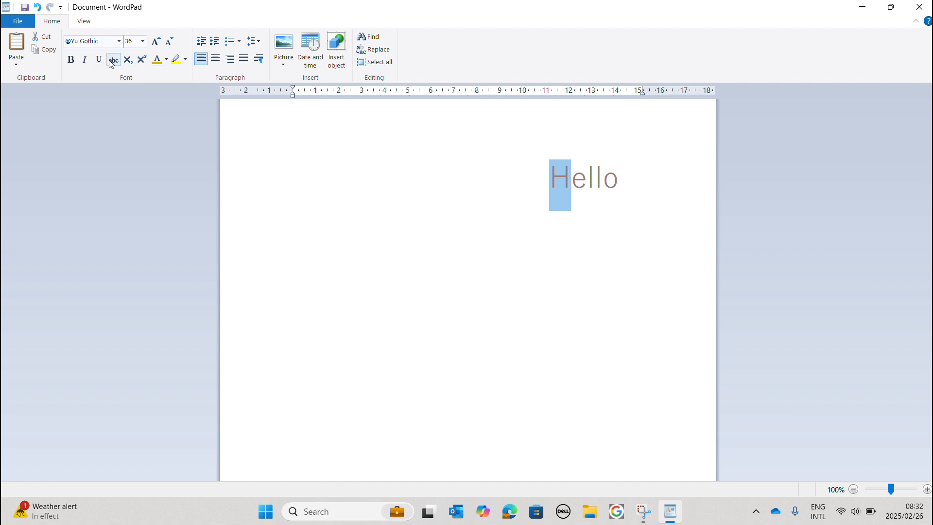
Step: Select the whole word "Hello", try underline on it and turn the underline off
{"action": "double_click", "coordinate": [605, 184]}
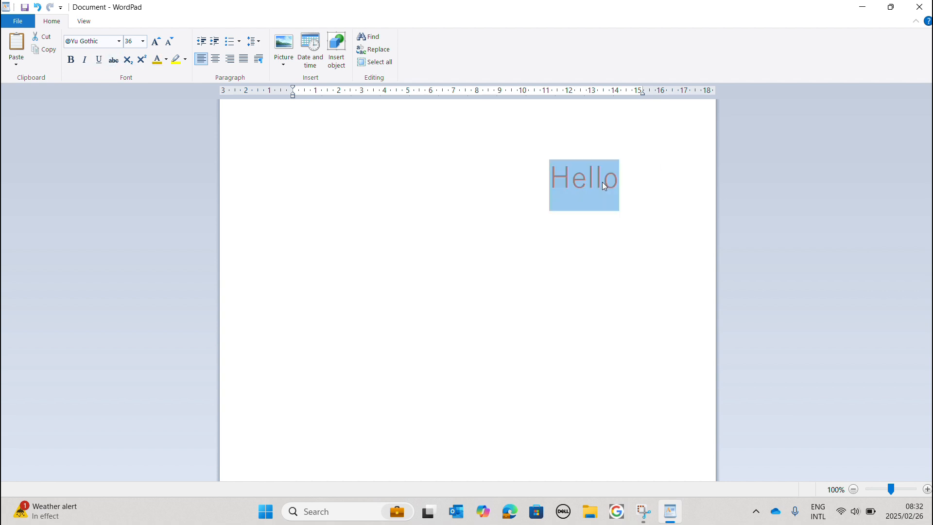
{"action": "left_click", "coordinate": [100, 62]}
{"action": "left_click", "coordinate": [99, 59]}
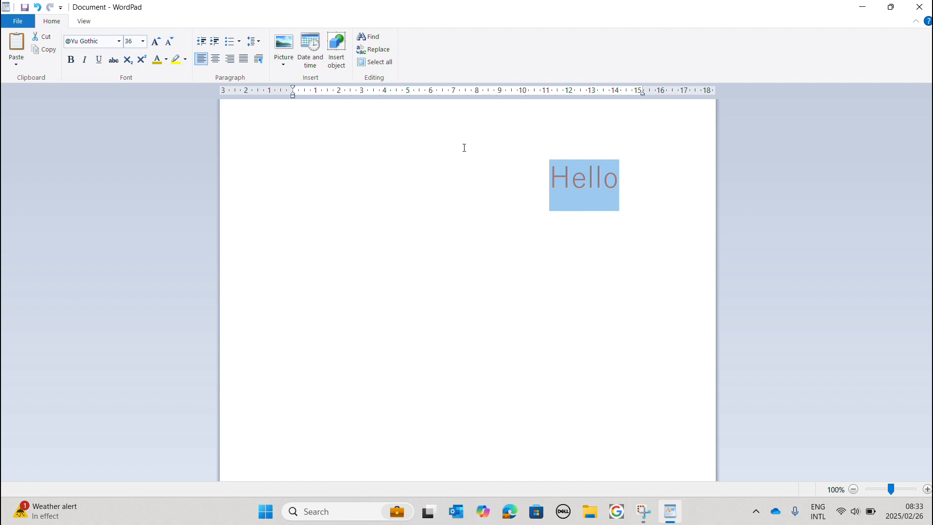
Step: Select only the letter "H" of "Hello" and toggle its underline on and off twice
{"action": "left_click", "coordinate": [551, 181]}
{"action": "key", "text": "shift+Right"}
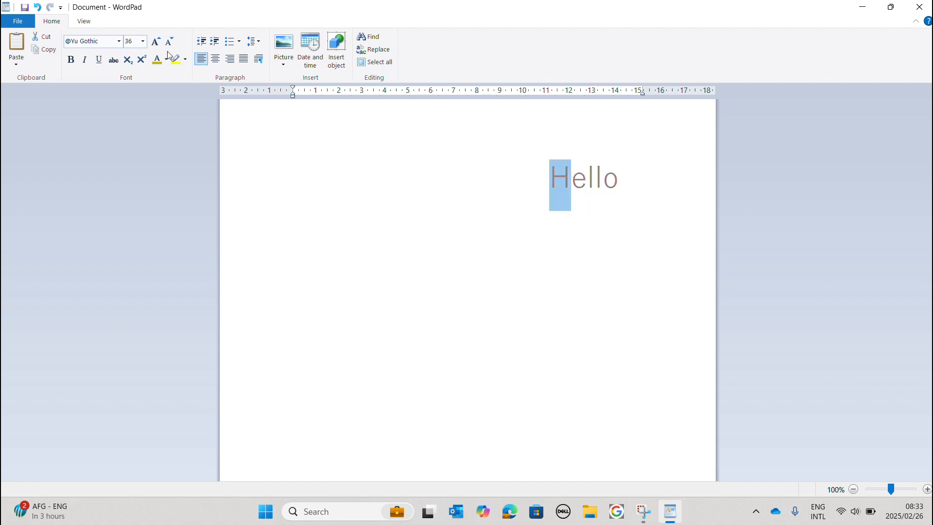
{"action": "left_click", "coordinate": [100, 60]}
{"action": "left_click", "coordinate": [102, 59]}
{"action": "left_click", "coordinate": [101, 60]}
{"action": "left_click", "coordinate": [101, 59]}
Step: Select the whole word "Hello" and toggle italic on and off twice
{"action": "left_click", "coordinate": [598, 176]}
{"action": "double_click", "coordinate": [585, 176]}
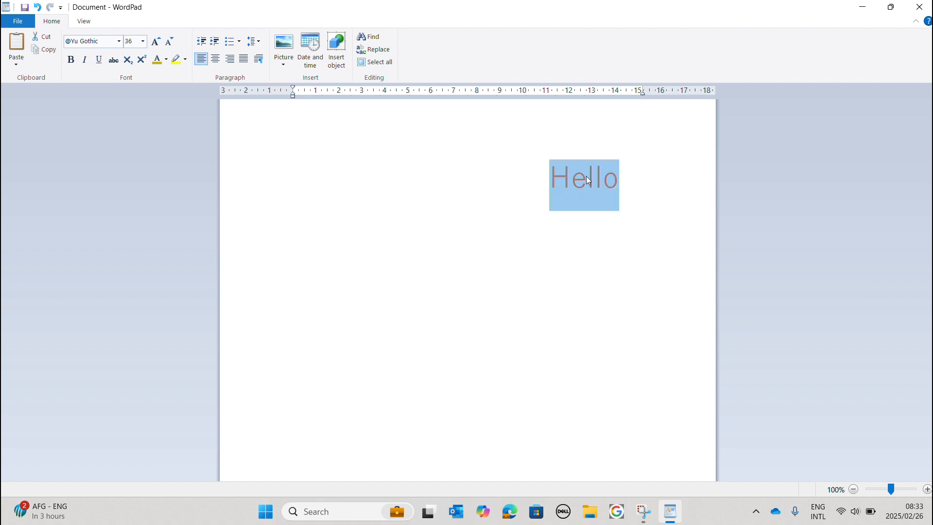
{"action": "left_click", "coordinate": [86, 60]}
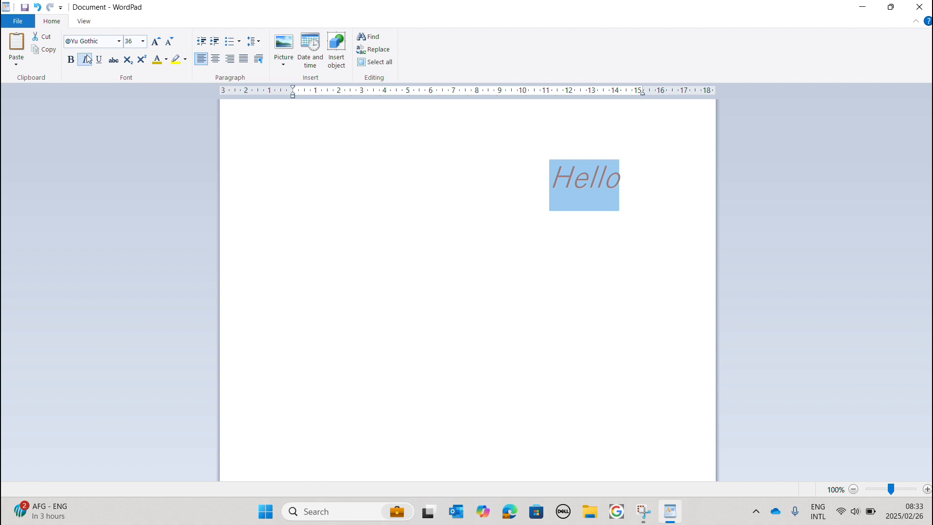
{"action": "left_click", "coordinate": [86, 59]}
{"action": "left_click", "coordinate": [86, 59]}
{"action": "left_click", "coordinate": [86, 60]}
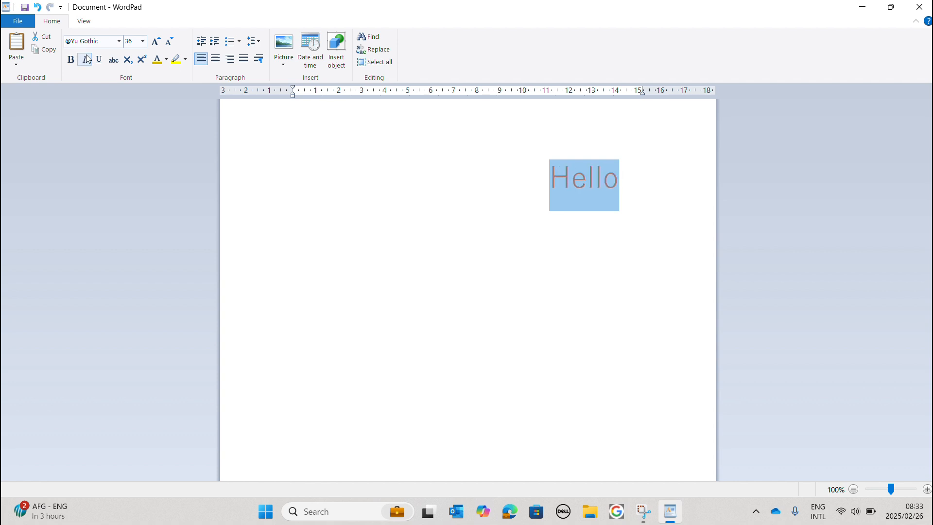
Step: Toggle bold on and off twice for the word "Hello" and deselect it
{"action": "left_click", "coordinate": [71, 60]}
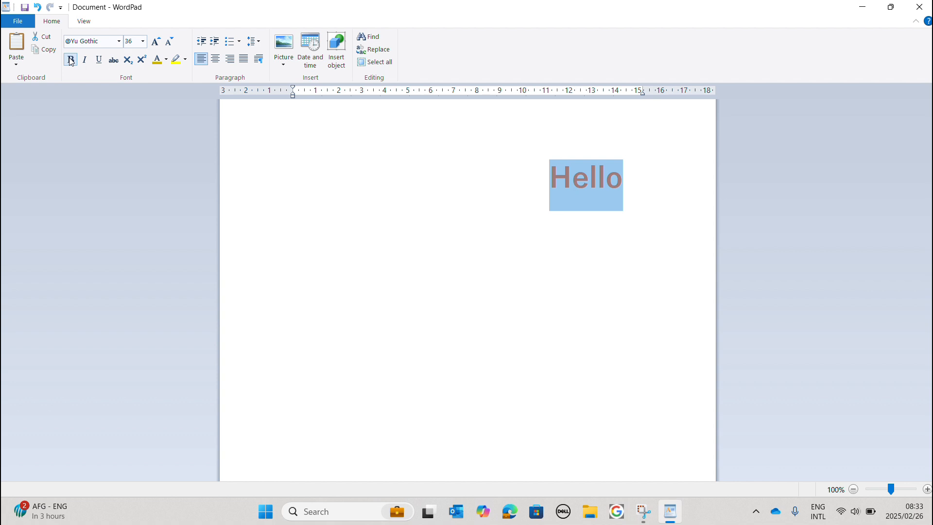
{"action": "left_click", "coordinate": [70, 60]}
{"action": "left_click", "coordinate": [70, 60]}
{"action": "left_click", "coordinate": [71, 60]}
{"action": "left_click", "coordinate": [546, 235]}
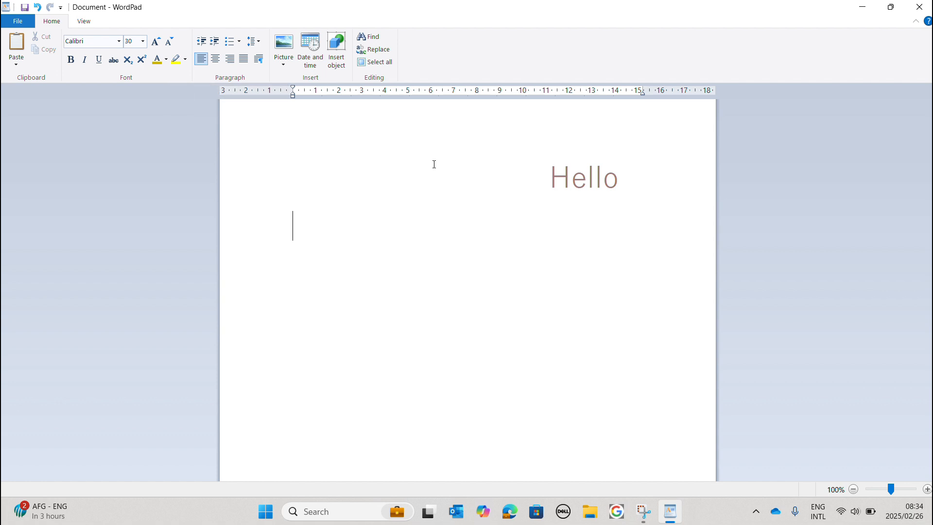
Step: Select the word "Hello" and apply centre, right and justified alignment to it in turn
{"action": "double_click", "coordinate": [572, 189]}
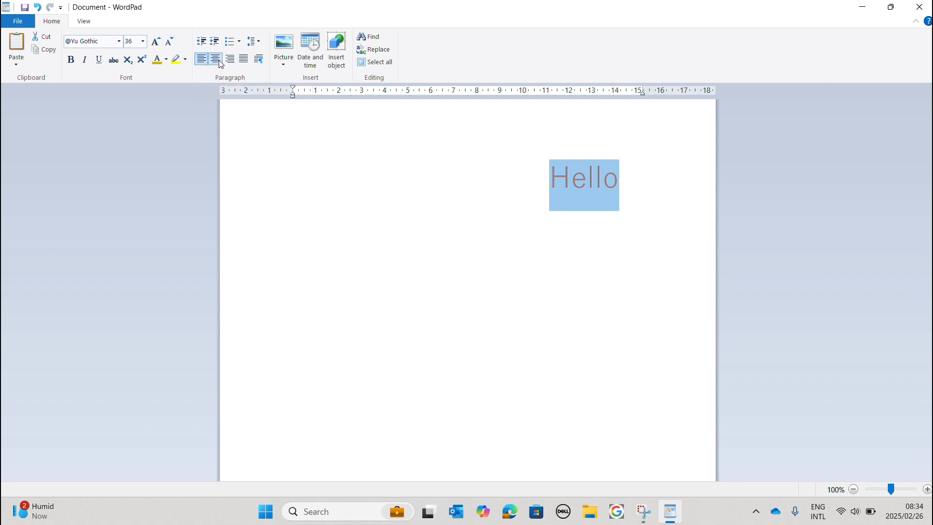
{"action": "left_click", "coordinate": [216, 60]}
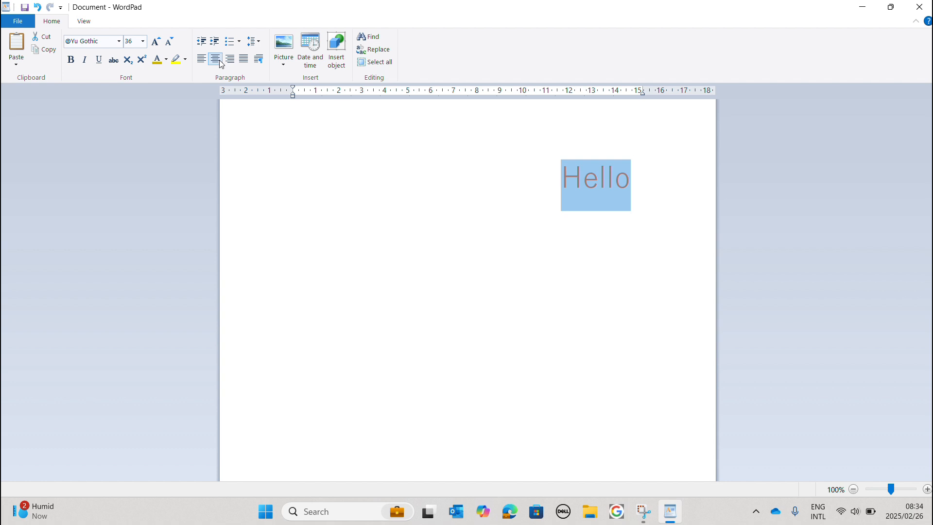
{"action": "left_click", "coordinate": [230, 59]}
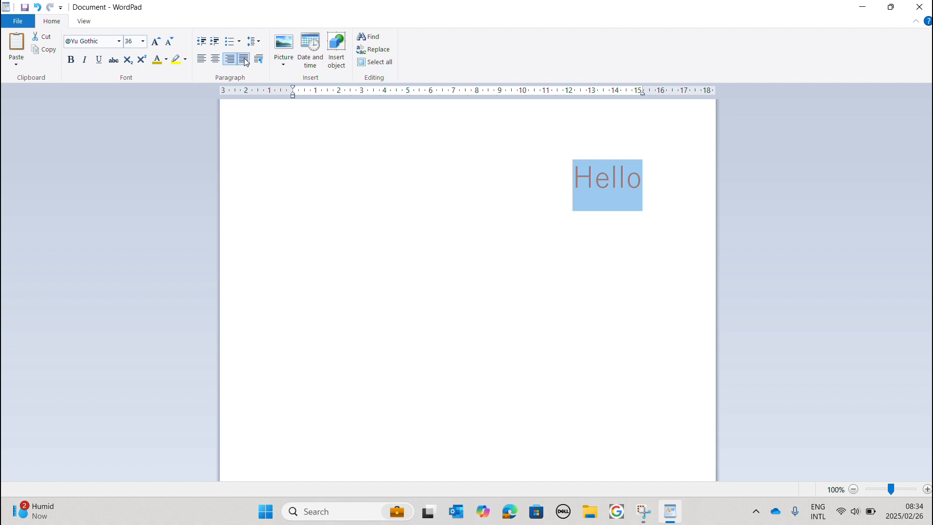
{"action": "left_click", "coordinate": [243, 59]}
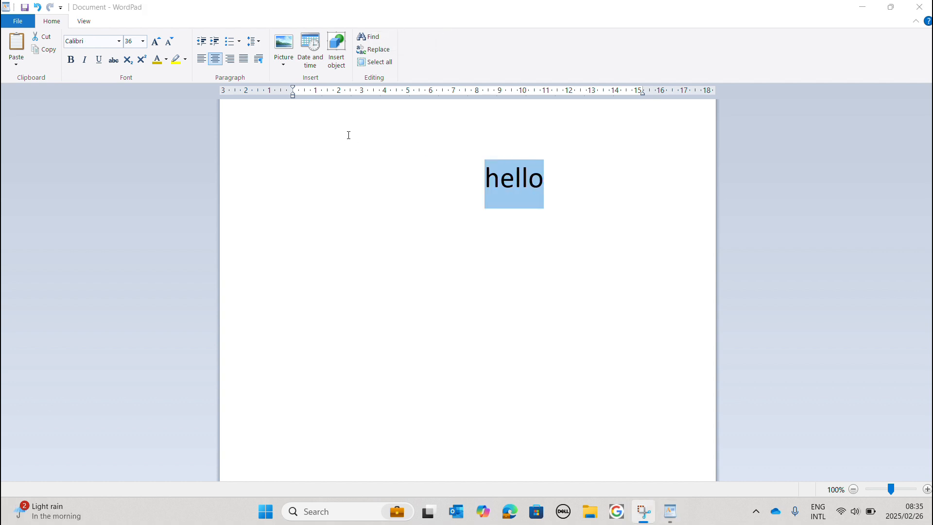
Step: Try right and left alignment on the selected word "hello" and return it to centre alignment
{"action": "left_click", "coordinate": [235, 62]}
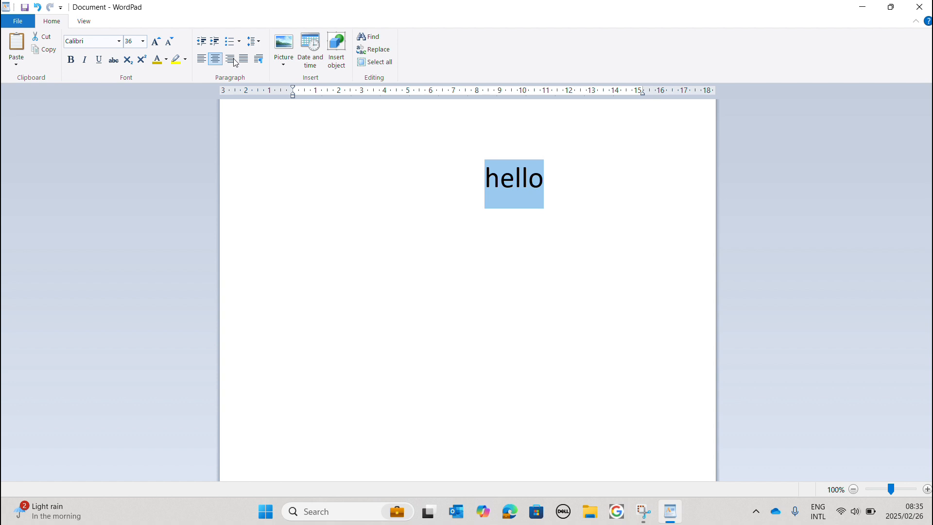
{"action": "left_click", "coordinate": [235, 62]}
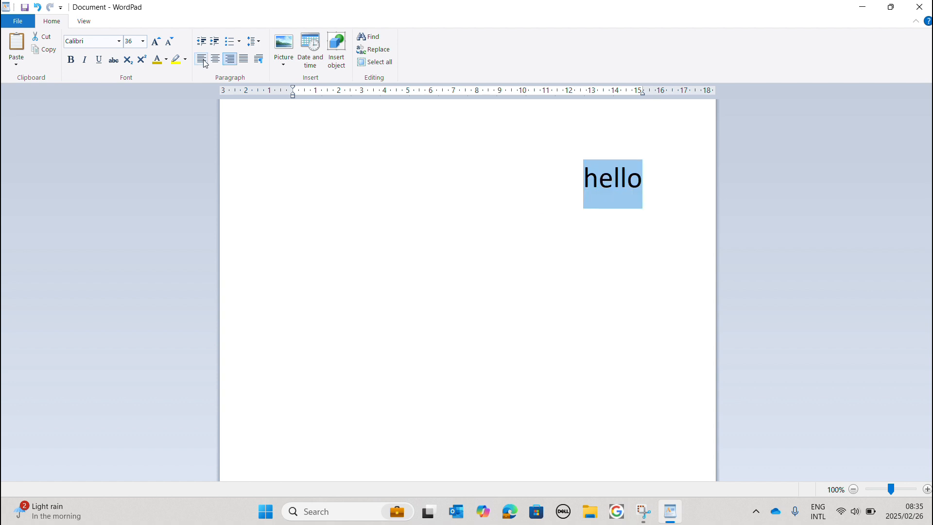
{"action": "left_click", "coordinate": [205, 63]}
{"action": "left_click", "coordinate": [214, 62]}
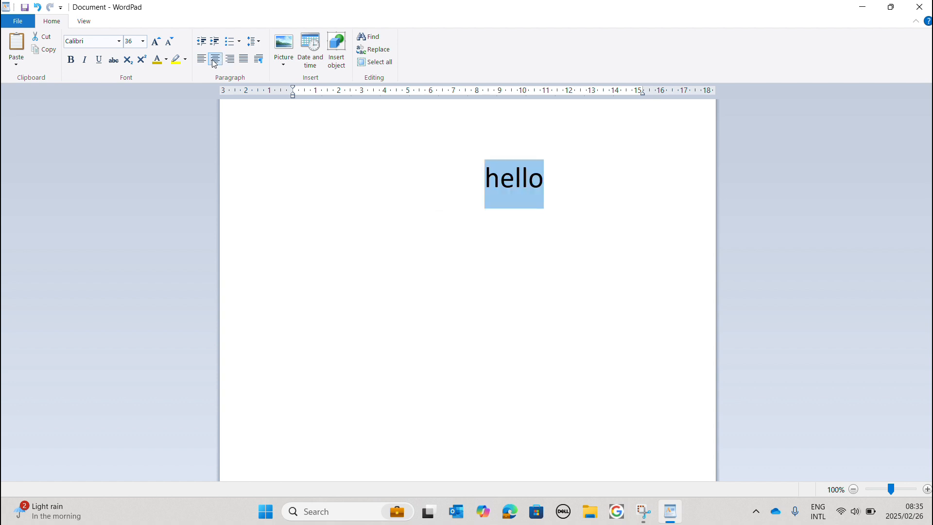
{"action": "left_click", "coordinate": [230, 61]}
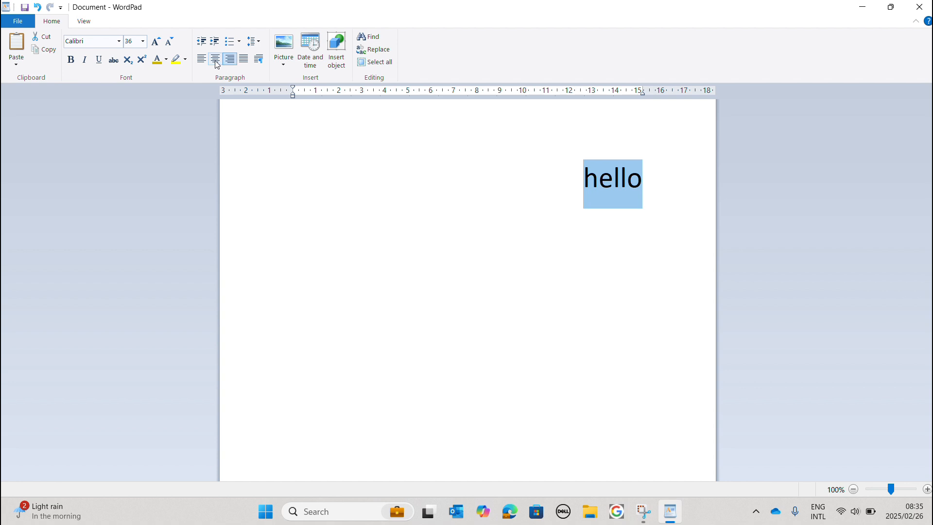
{"action": "left_click", "coordinate": [216, 61]}
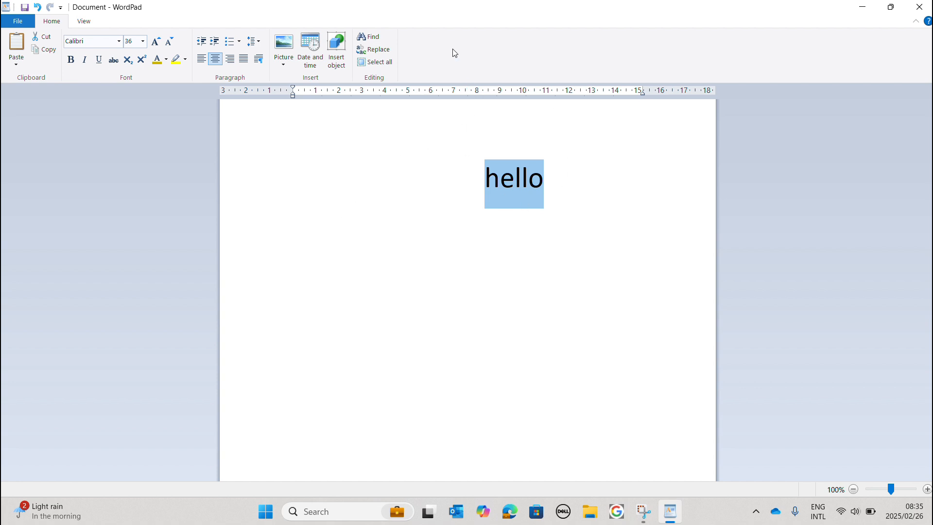
{"action": "left_click", "coordinate": [405, 24]}
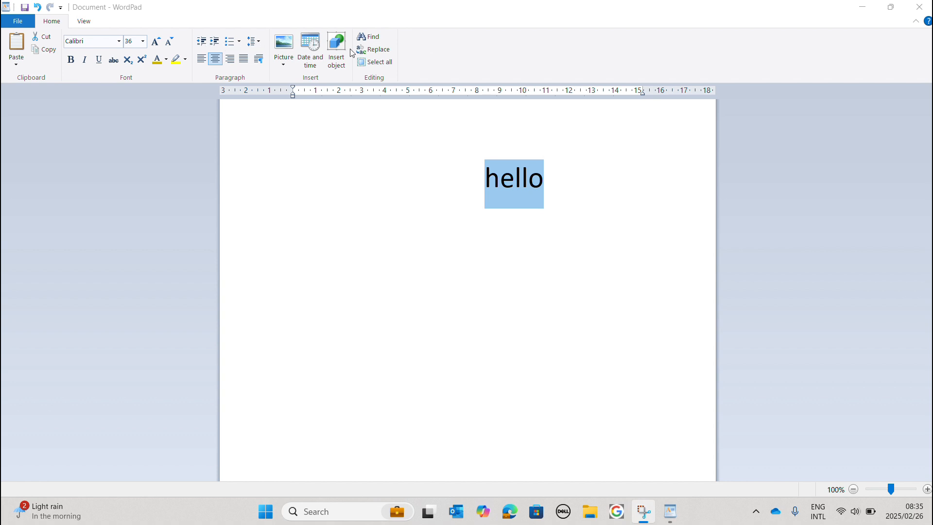
{"action": "left_click", "coordinate": [88, 24]}
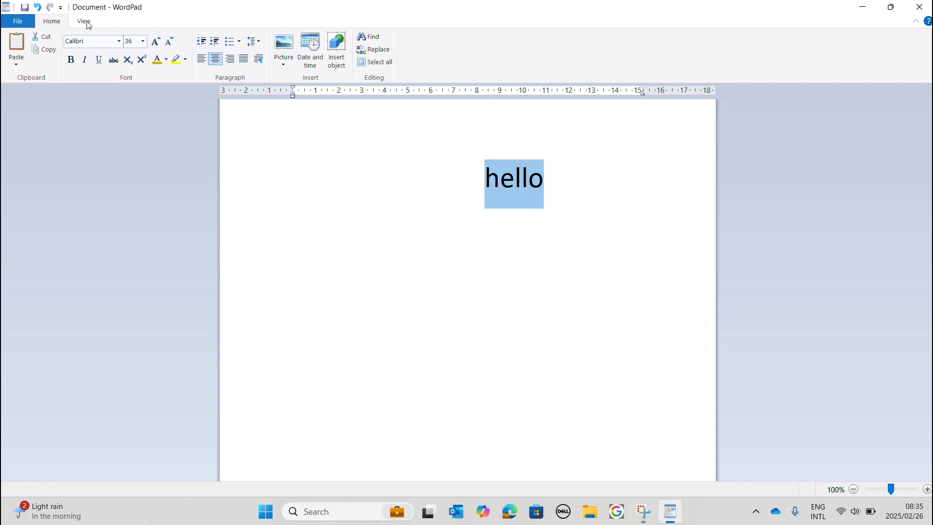
{"action": "left_click", "coordinate": [87, 22]}
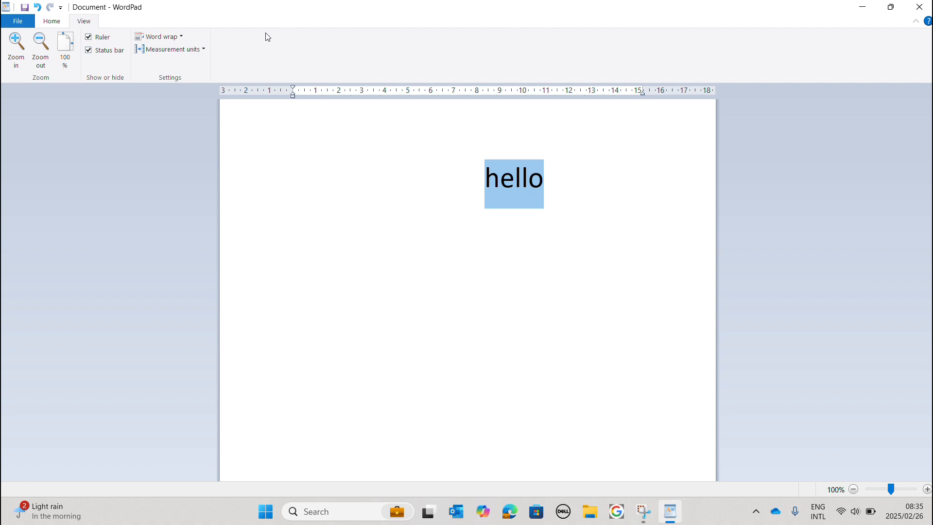
{"action": "left_click", "coordinate": [46, 24]}
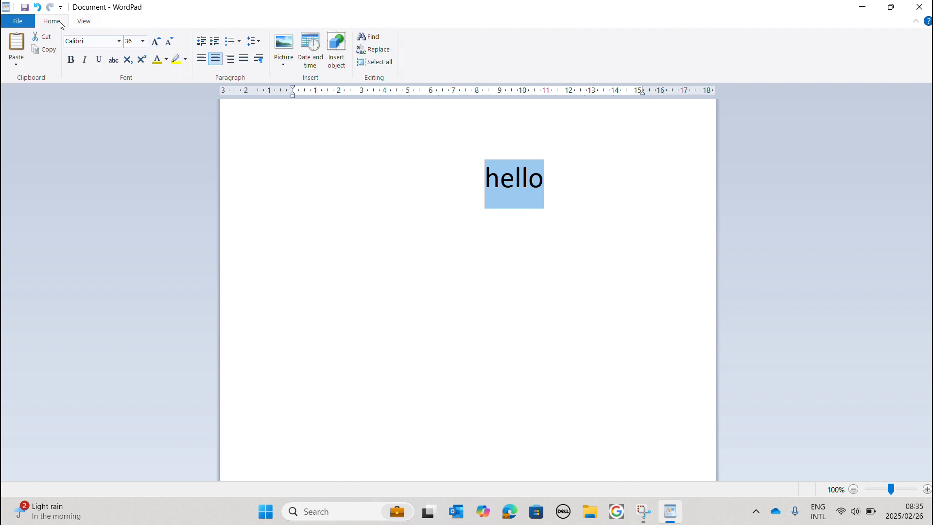
{"action": "left_click", "coordinate": [399, 22]}
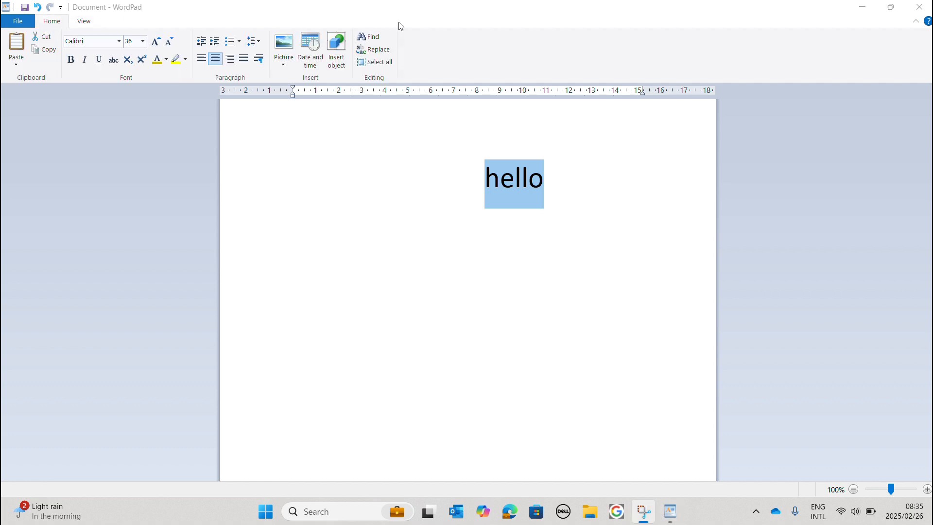
{"action": "left_click", "coordinate": [28, 12]}
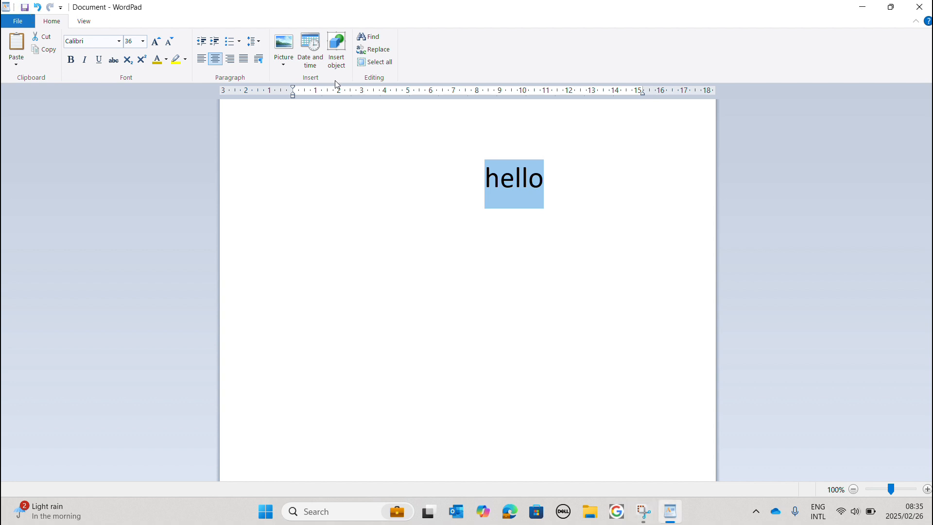